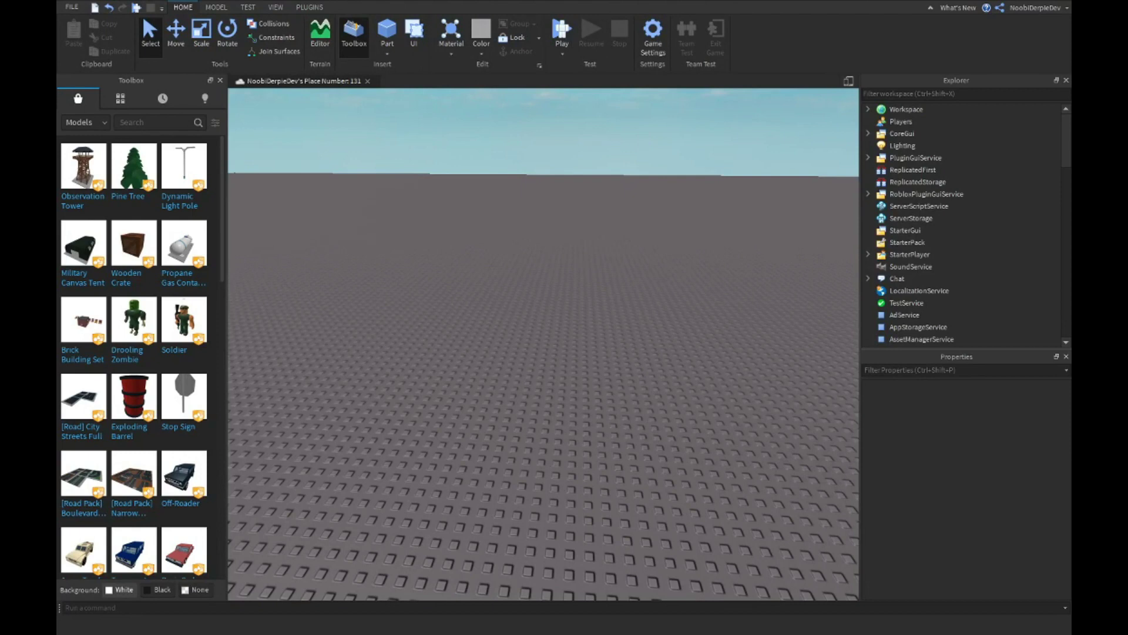
Insert a LocalScript into StarterPack and select its default Hello world code
{"action": "right_click_drag", "start_coordinate": [512, 234], "coordinate": [512, 297]}
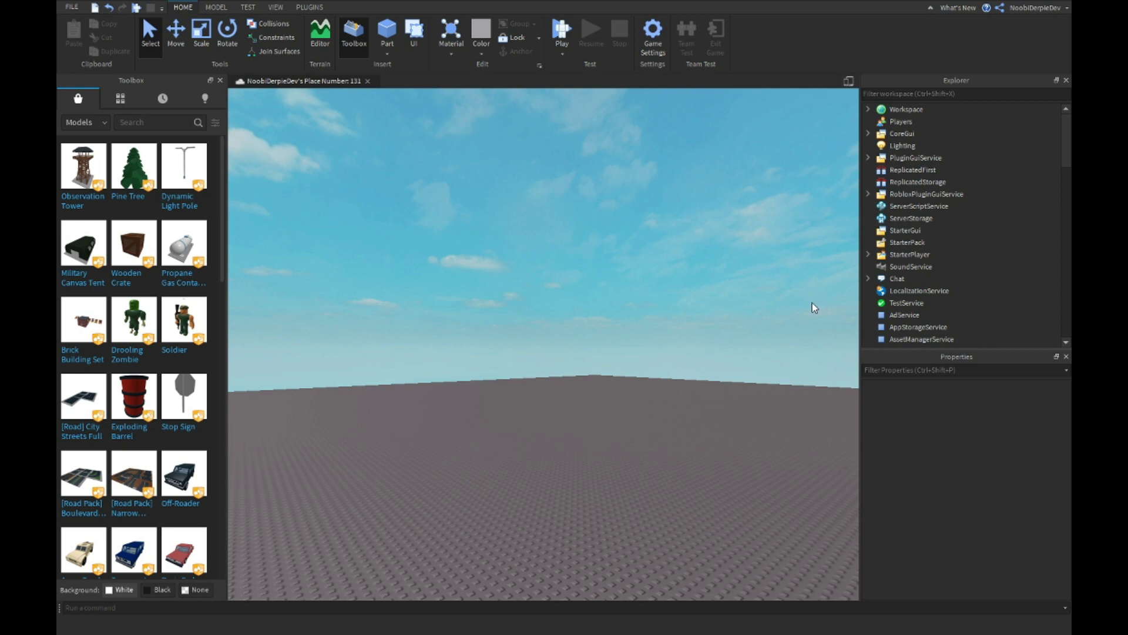
{"action": "left_click", "coordinate": [907, 243]}
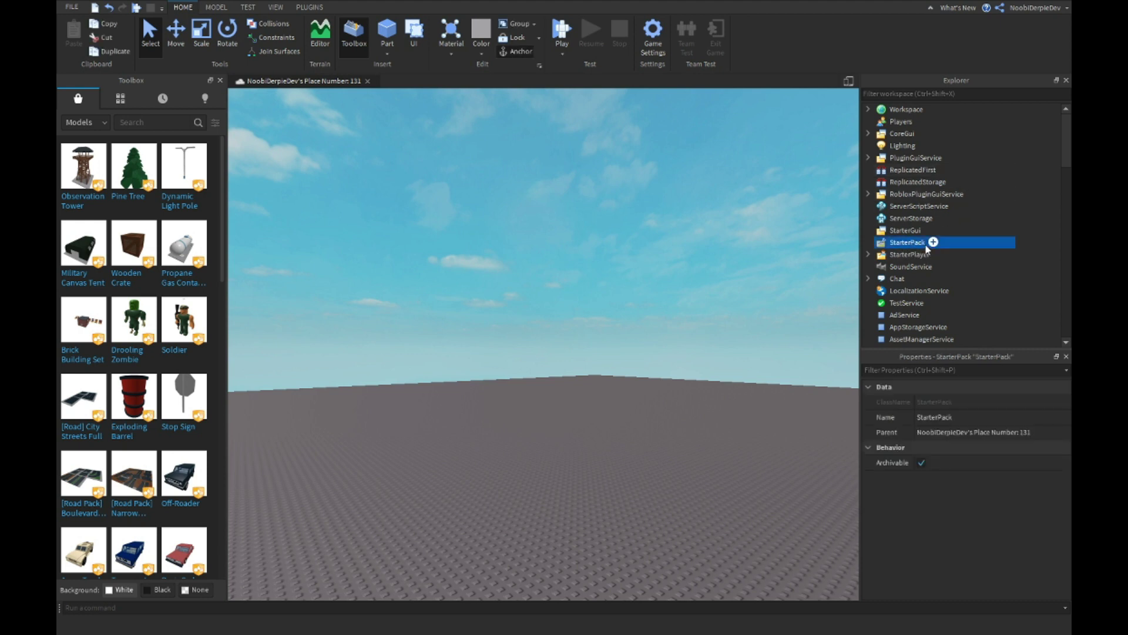
{"action": "left_click", "coordinate": [932, 242]}
{"action": "type", "text": "local"}
{"action": "key", "text": "Return"}
{"action": "key", "text": "ctrl+a"}
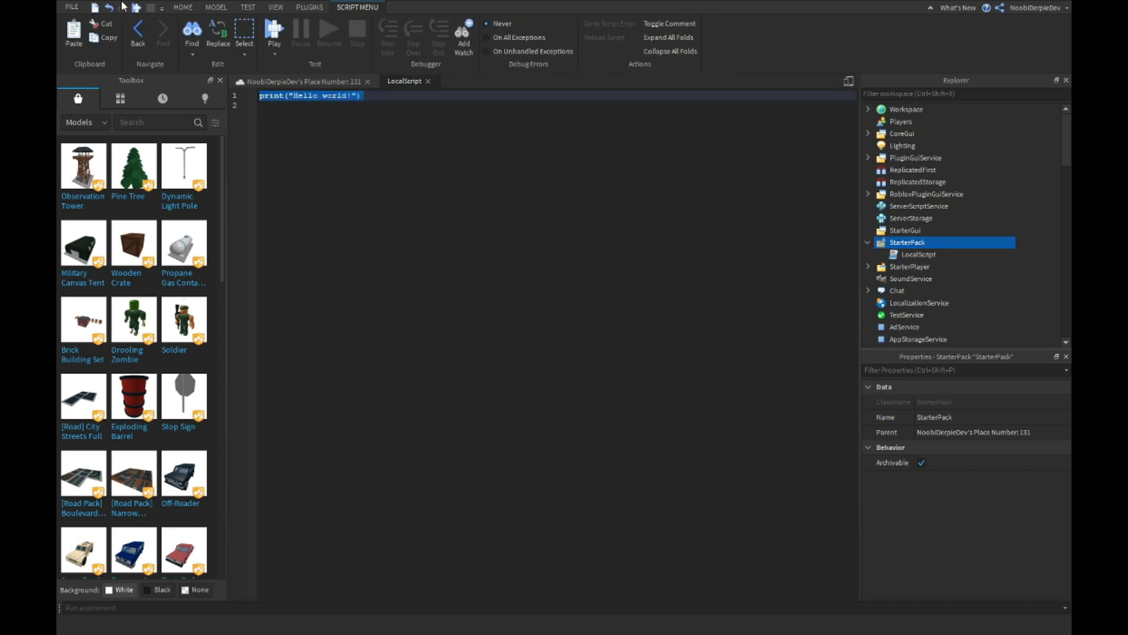
{"action": "type", "text": "repeat wait("}
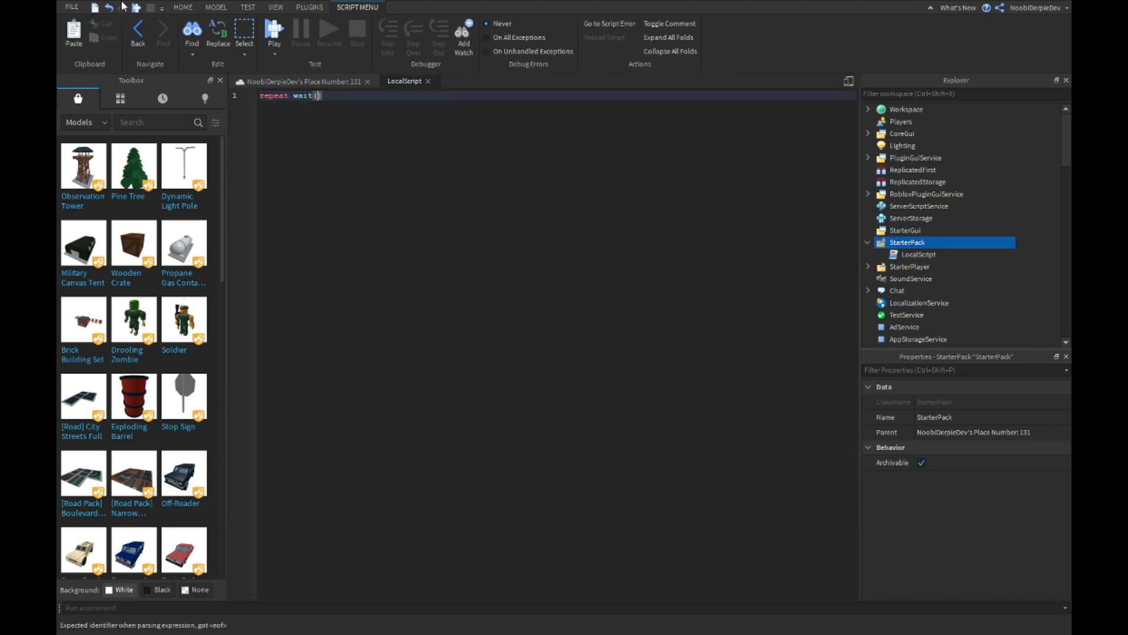
{"action": "type", "text": ") until game.Players."}
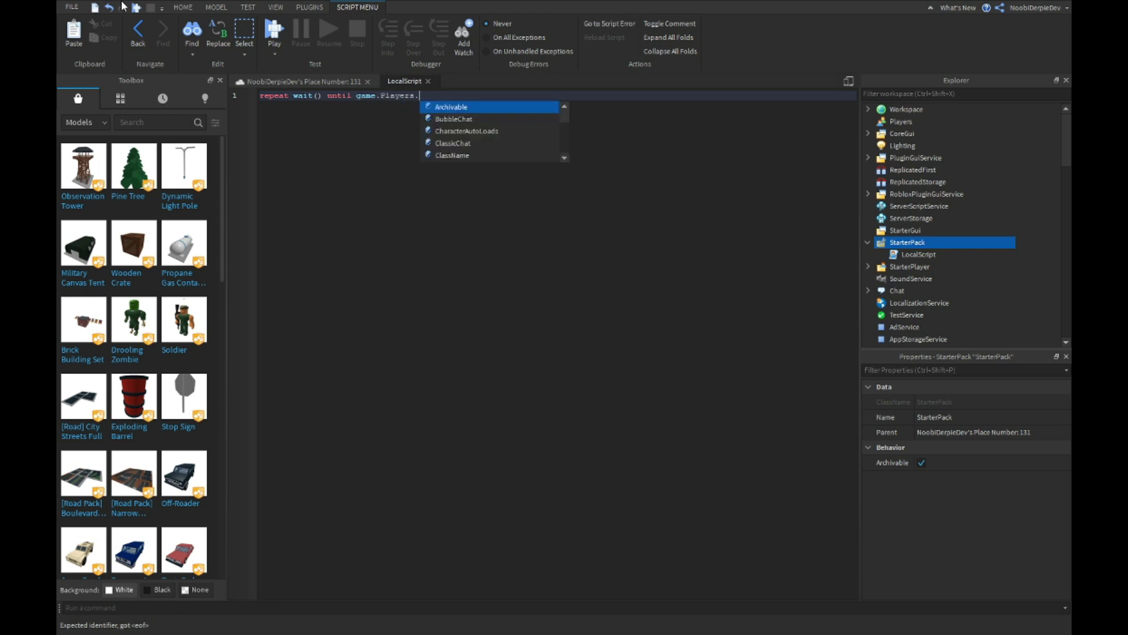
{"action": "type", "text": "Lo"}
Write the repeat wait() until LocalPlayer.Character loop and start the player and character variables
{"action": "key", "text": "Tab"}
{"action": "type", "text": ".CDha"}
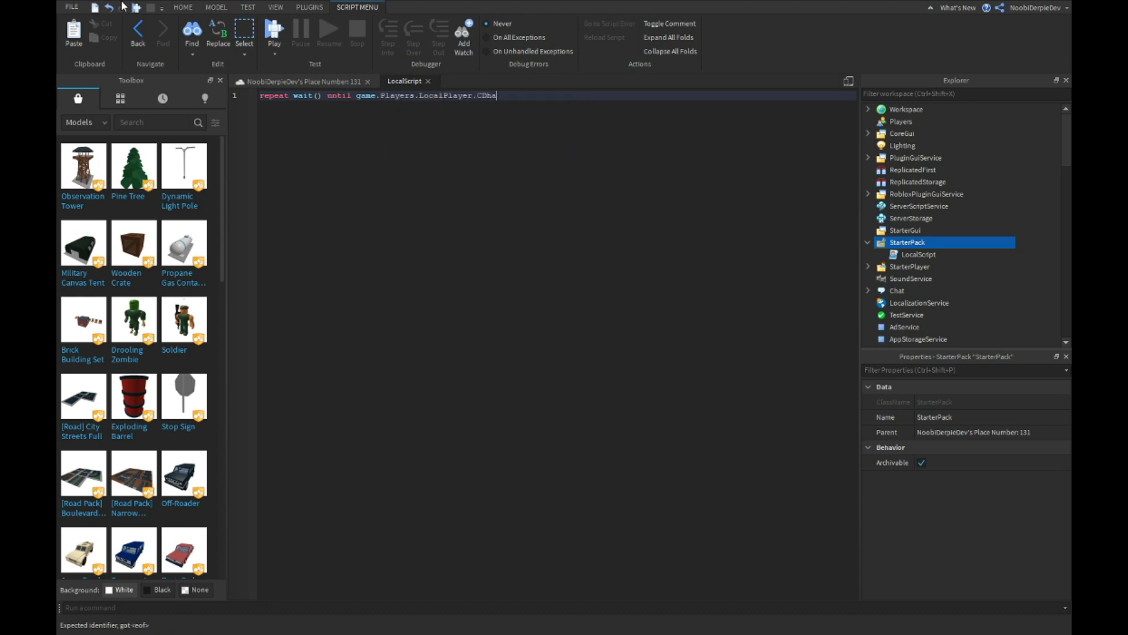
{"action": "type", "text": "ra"}
{"action": "type", "text": "aracter"}
{"action": "key", "text": "Return"}
{"action": "key", "text": "Return"}
{"action": "type", "text": "local plr = "}
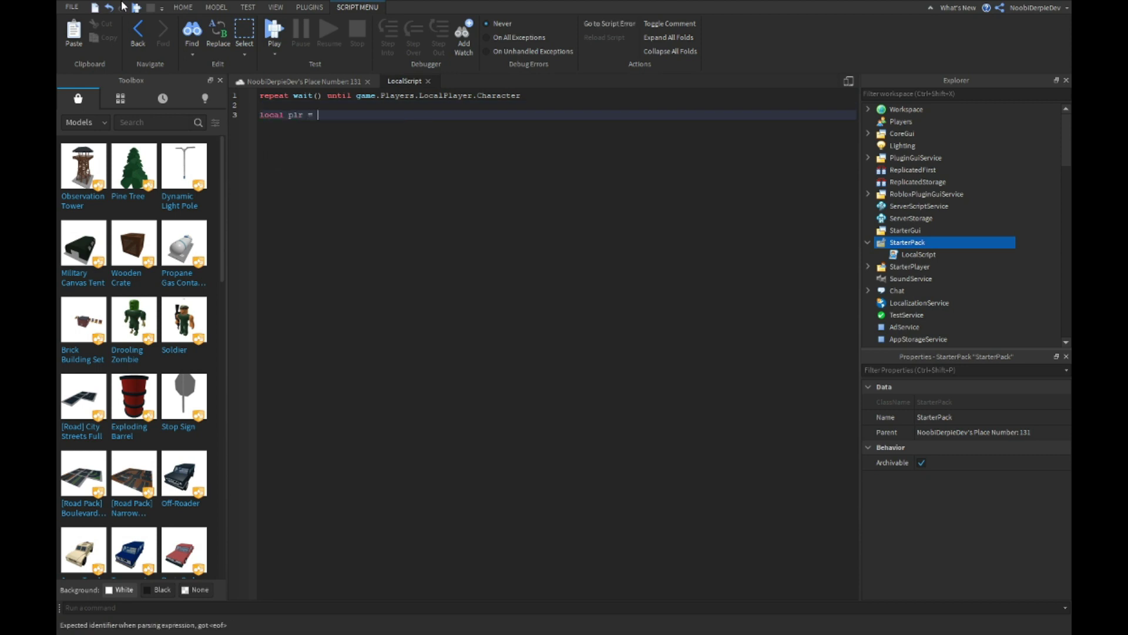
{"action": "type", "text": "game.Players.LocalPlayer"}
{"action": "key", "text": "Return"}
{"action": "type", "text": "locia"}
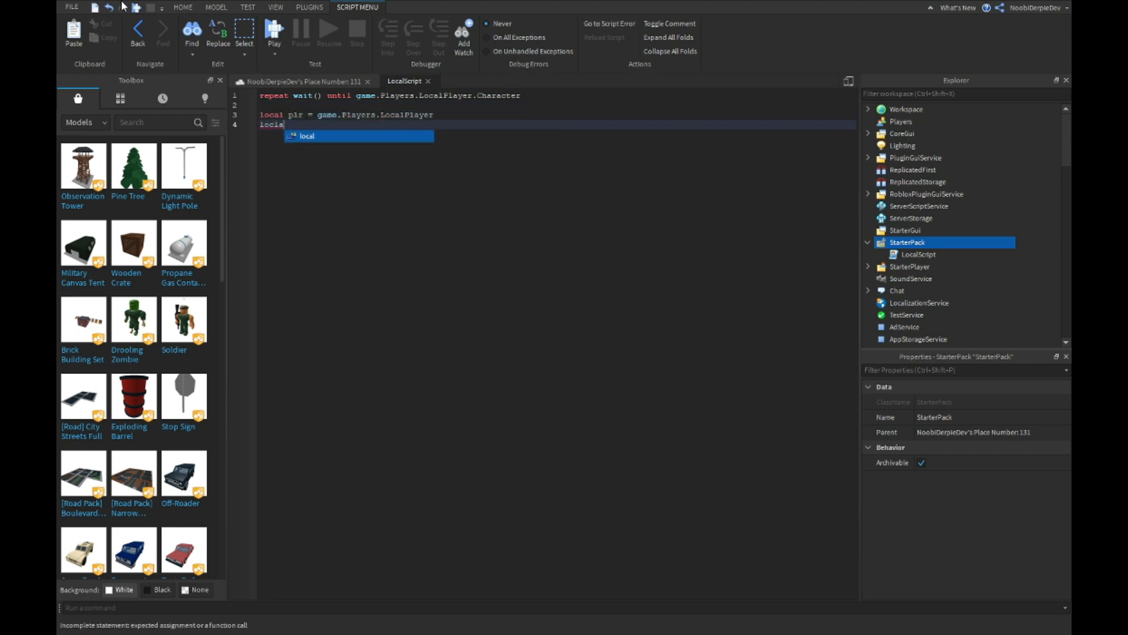
{"action": "type", "text": " char"}
{"action": "key", "text": "BackSpace"}
{"action": "key", "text": "BackSpace"}
{"action": "key", "text": "BackSpace"}
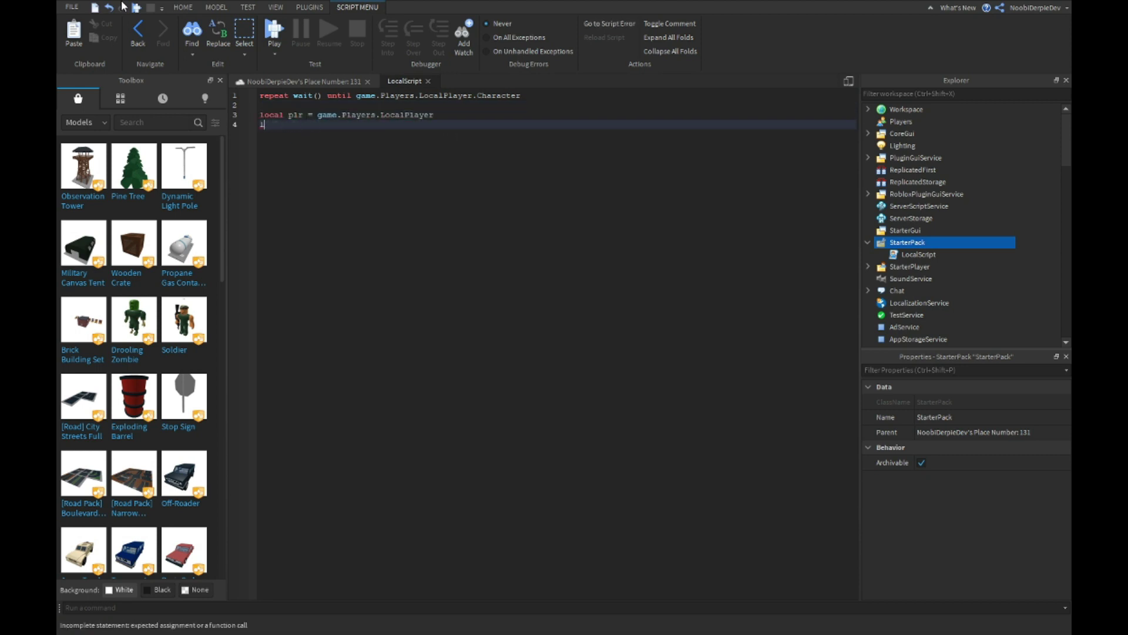
{"action": "type", "text": "ocal char = p"}
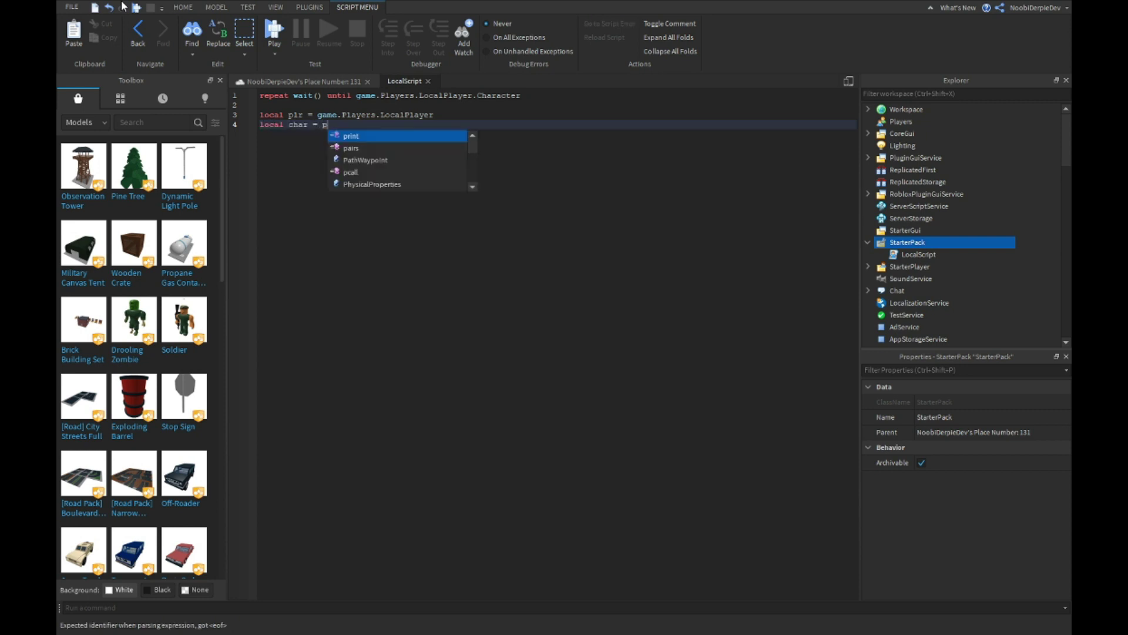
{"action": "type", "text": "lr.Character"}
{"action": "key", "text": "Return"}
{"action": "type", "text": "local "}
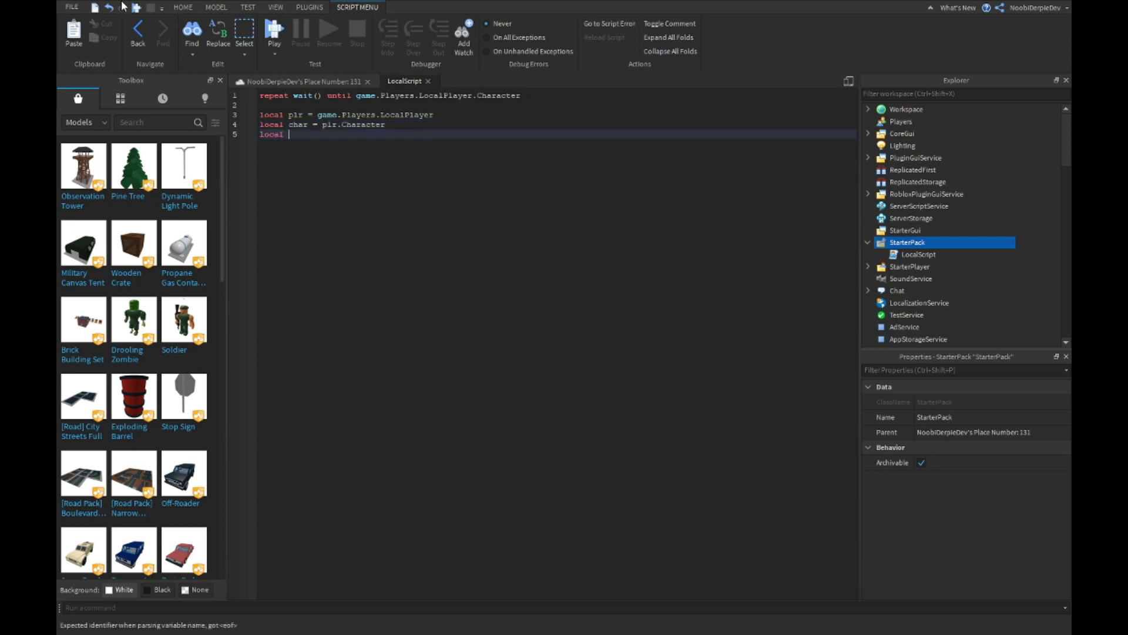
{"action": "type", "text": "hum = char:"}
{"action": "type", "text": "wait"}
Add the Humanoid variable with WaitForChild("Humanoid") and rename plr to player
{"action": "key", "text": "BackSpace"}
{"action": "key", "text": "BackSpace"}
{"action": "key", "text": "BackSpace"}
{"action": "key", "text": "BackSpace"}
{"action": "key", "text": "BackSpace"}
{"action": "key", "text": "BackSpace"}
{"action": "type", "text": "anoid = wa"}
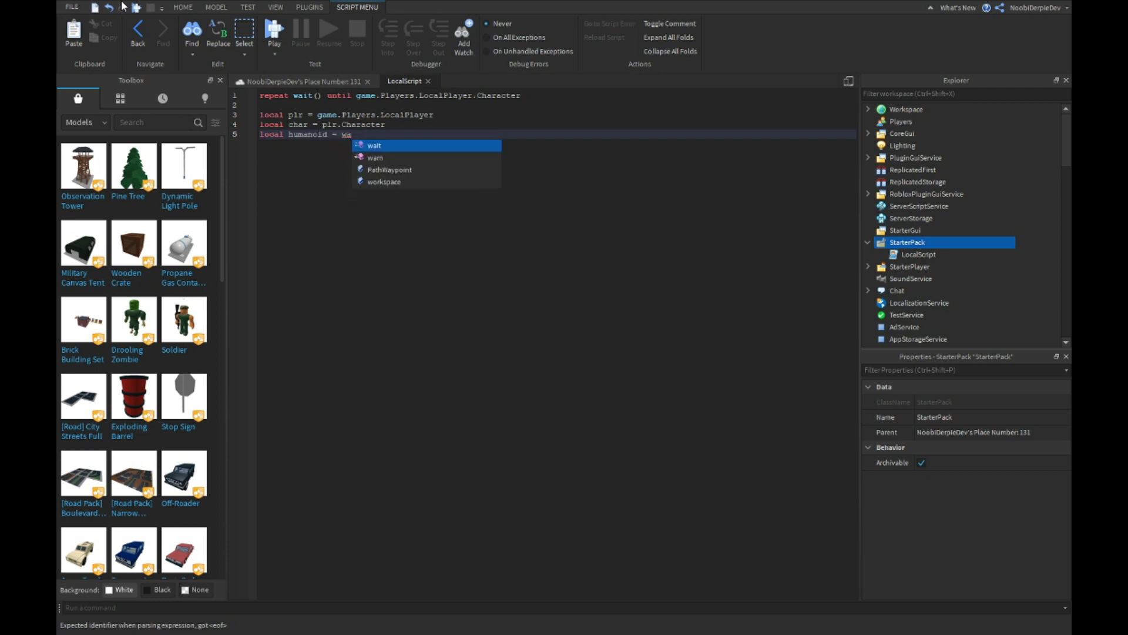
{"action": "key", "text": "Escape"}
{"action": "key", "text": "Up"}
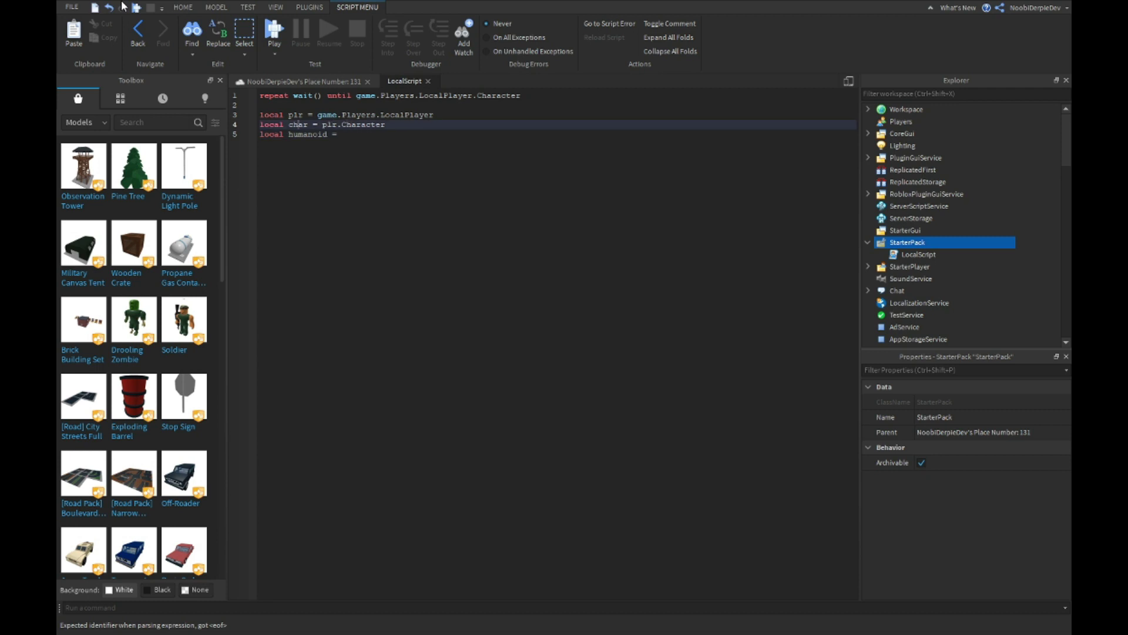
{"action": "type", "text": "acter"}
{"action": "key", "text": "Up"}
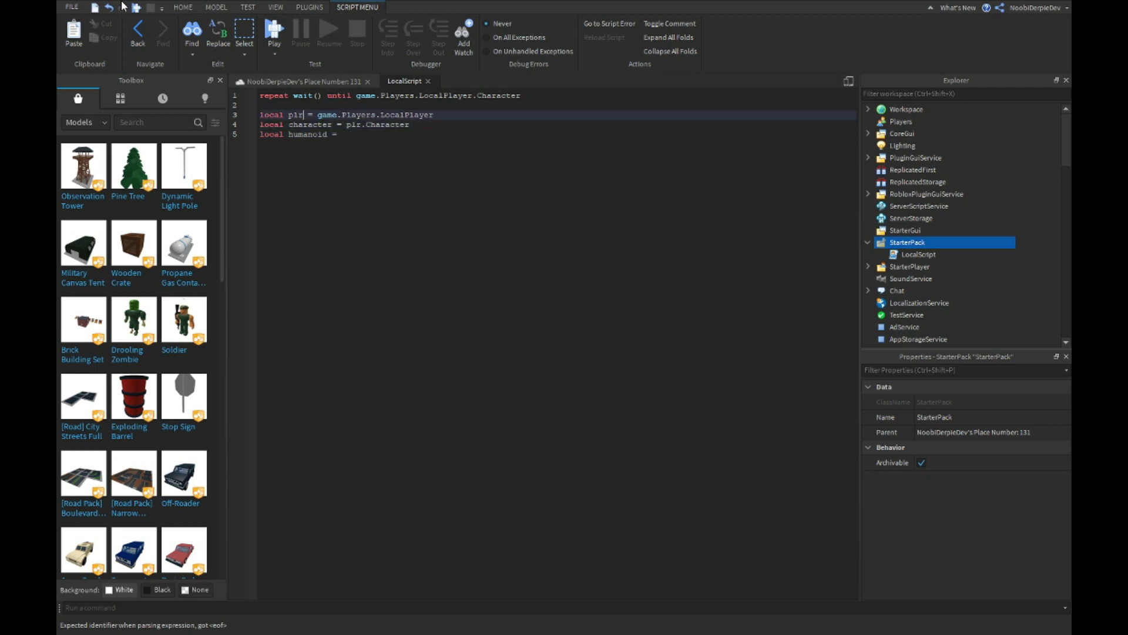
{"action": "key", "text": "BackSpace"}
{"action": "type", "text": "ayer"}
{"action": "key", "text": "Down"}
{"action": "key", "text": "Down"}
{"action": "key", "text": "End"}
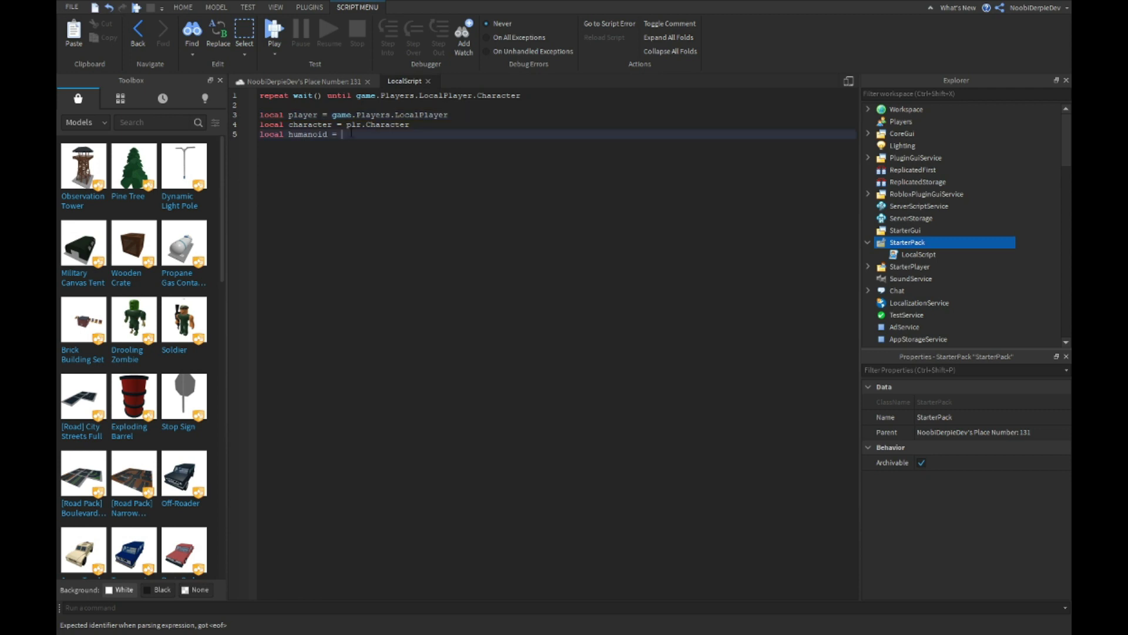
{"action": "type", "text": "character:Wai"}
{"action": "type", "text": "tForChild("}
{"action": "type", "text": "\"Humanoid:0"}
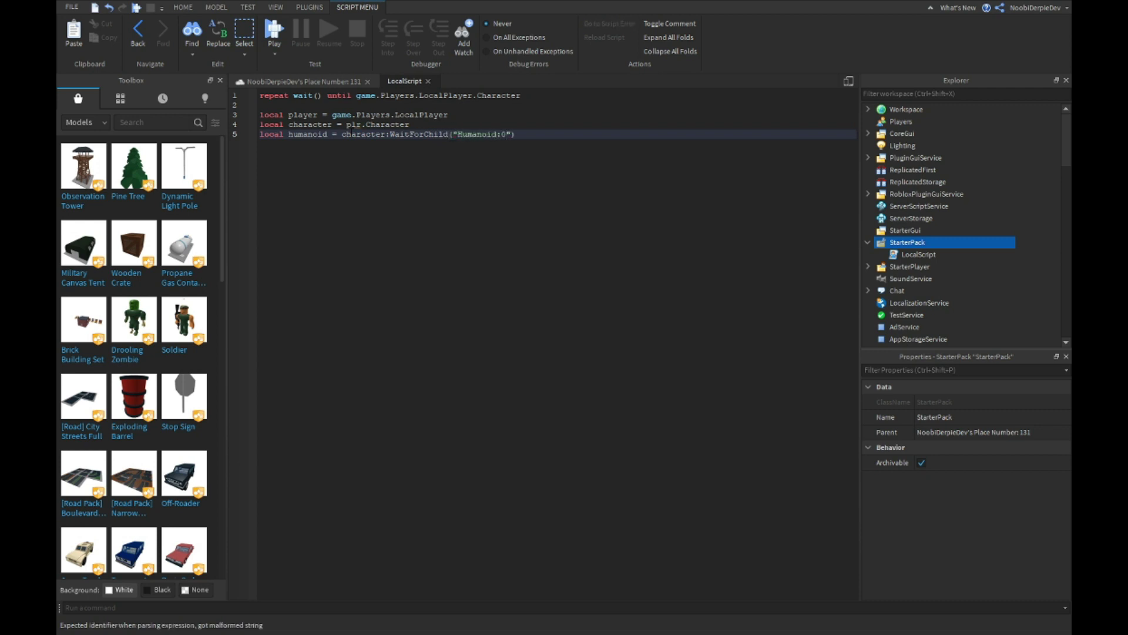
{"action": "key", "text": "BackSpace"}
{"action": "key", "text": "BackSpace"}
{"action": "double_click", "coordinate": [353, 125]}
{"action": "type", "text": "p"}
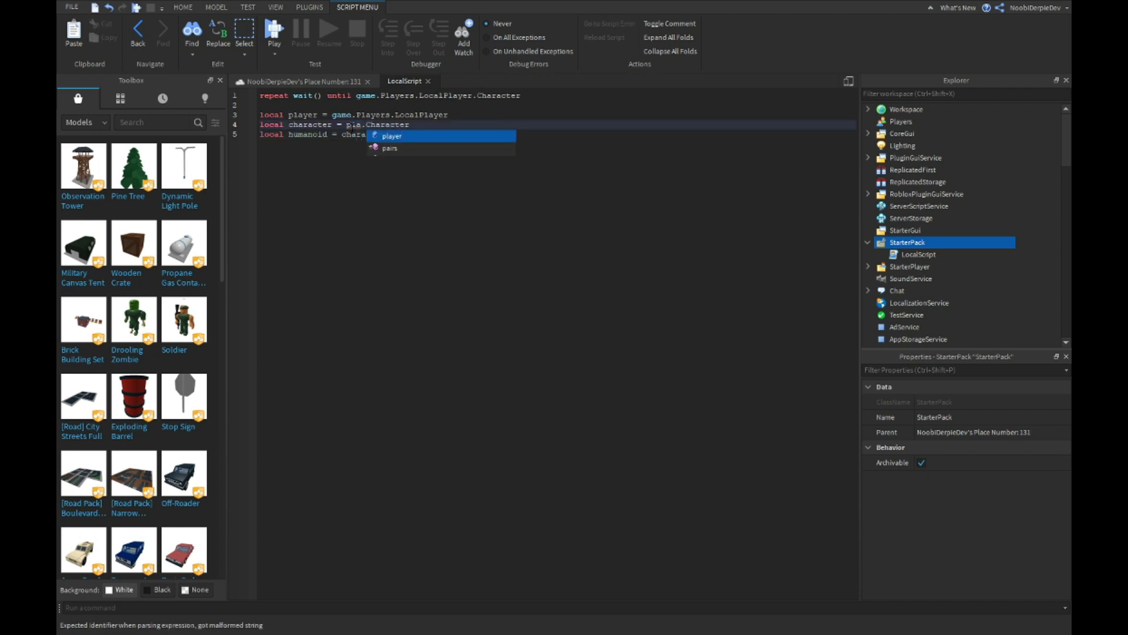
{"action": "key", "text": "Tab"}
{"action": "key", "text": "Return"}
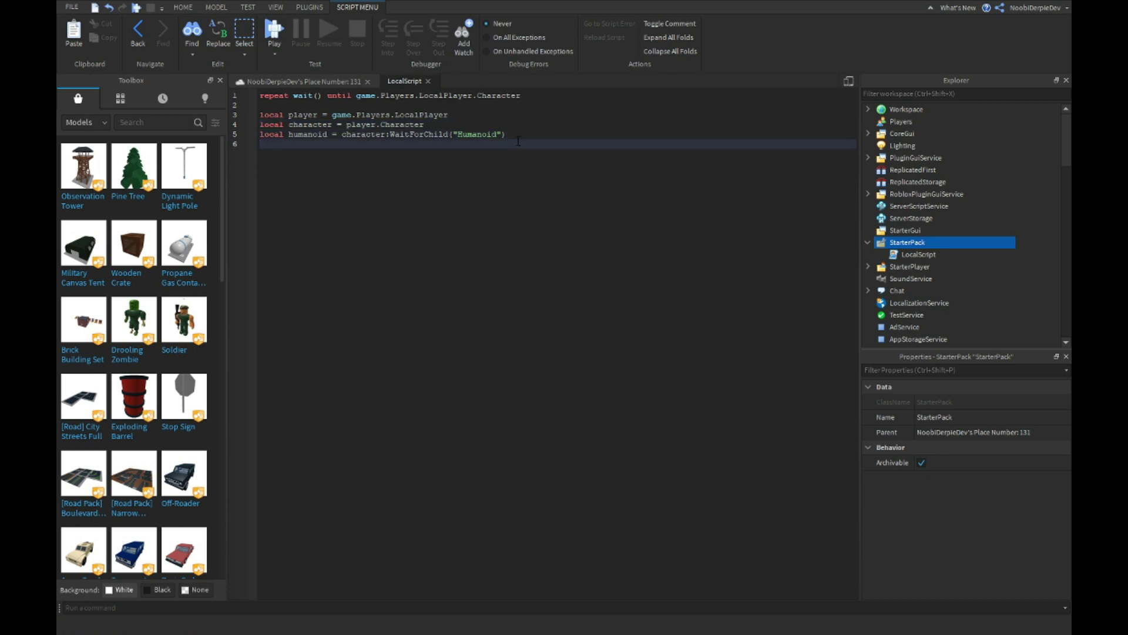
{"action": "type", "text": "local "}
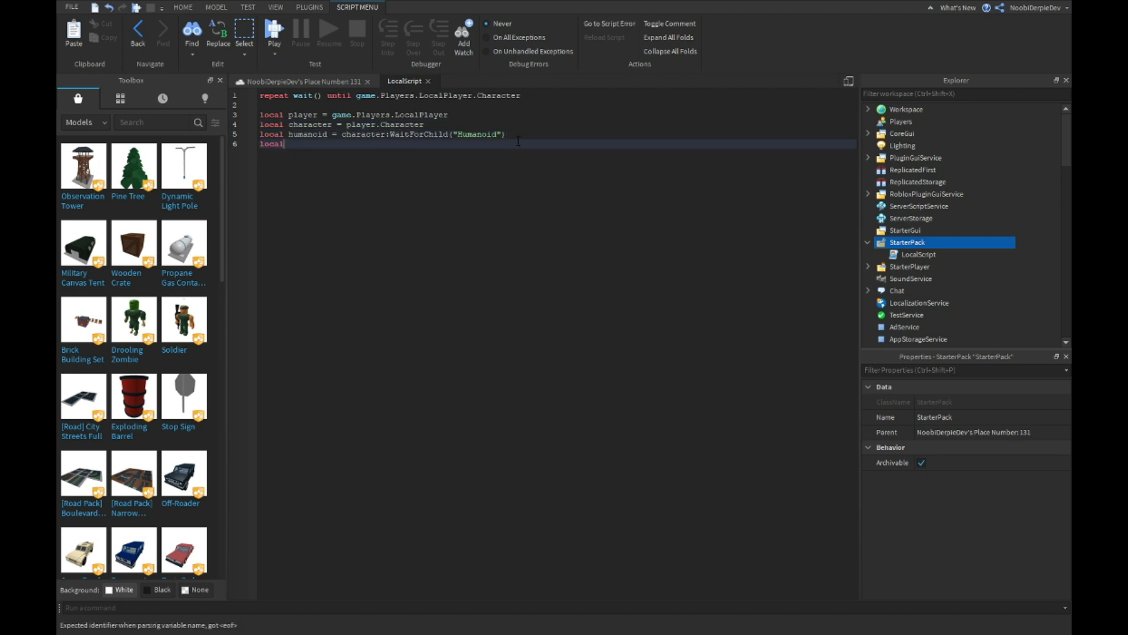
{"action": "type", "text": "torso = "}
{"action": "type", "text": "char:"}
Add the torso (LowerTorso) variable and local mouse = player:GetMouse()
{"action": "key", "text": "BackSpace"}
{"action": "type", "text": "acter:WaitForChild(\"LowerTorso"}
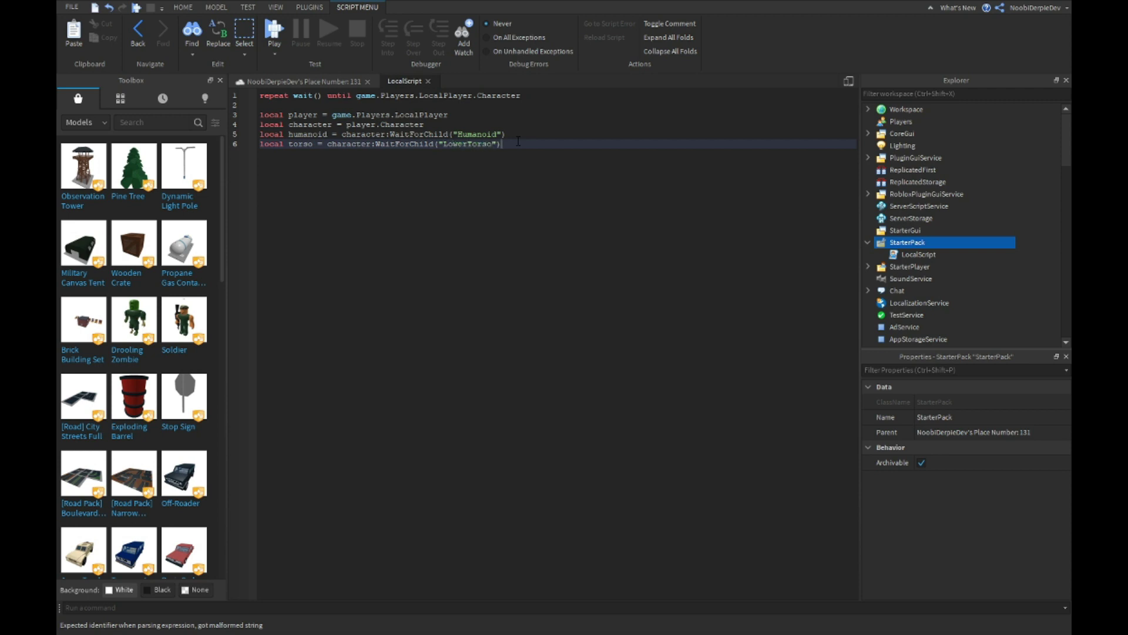
{"action": "key", "text": "Return"}
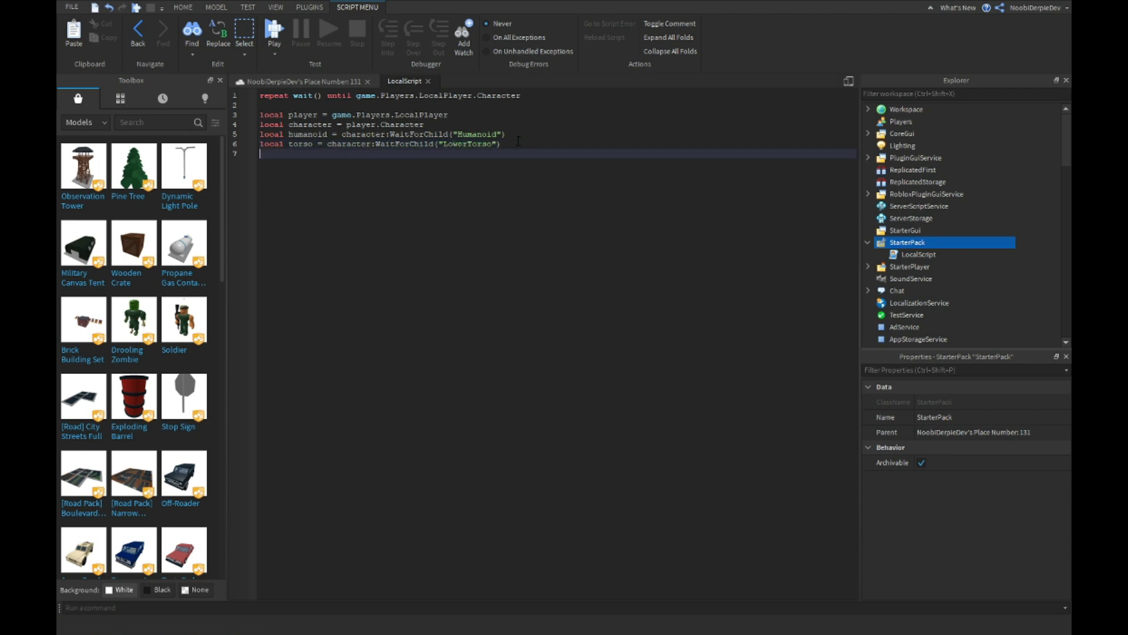
{"action": "type", "text": "local Mo"}
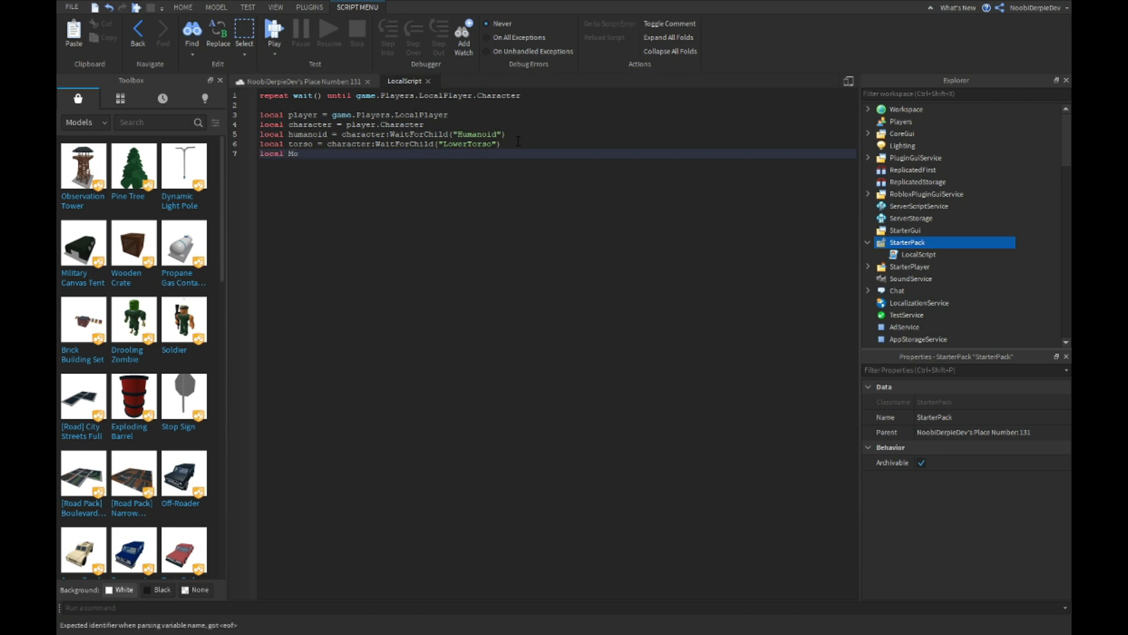
{"action": "key", "text": "BackSpace"}
{"action": "key", "text": "BackSpace"}
{"action": "type", "text": "mouse = "}
{"action": "type", "text": "player:GetM"}
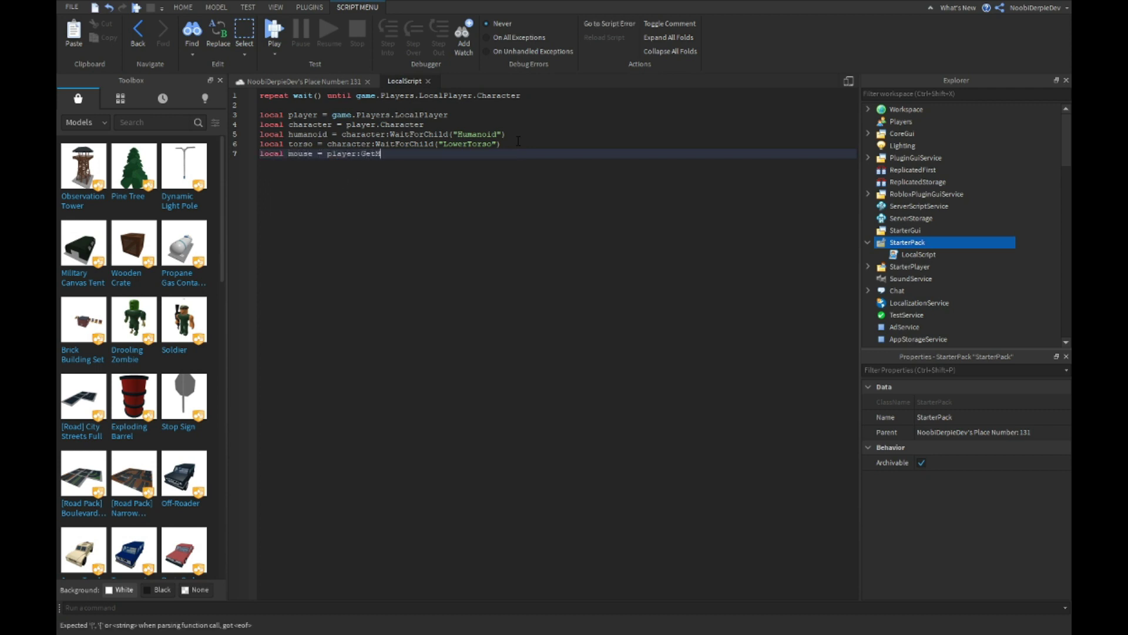
{"action": "type", "text": "ouse()"}
{"action": "key", "text": "Return"}
{"action": "type", "text": "local"}
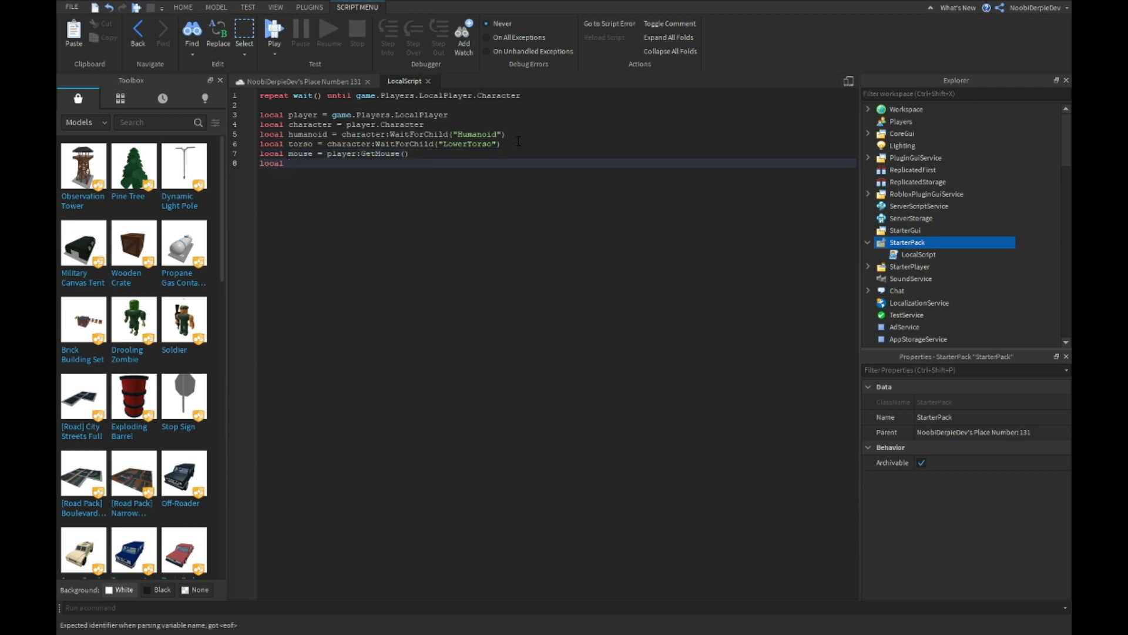
Add the flag local enabled = false after a blank line
{"action": "key", "text": "BackSpace"}
{"action": "key", "text": "BackSpace"}
{"action": "key", "text": "BackSpace"}
{"action": "key", "text": "BackSpace"}
{"action": "key", "text": "BackSpace"}
{"action": "key", "text": "BackSpace"}
{"action": "key", "text": "Return"}
{"action": "type", "text": "l"}
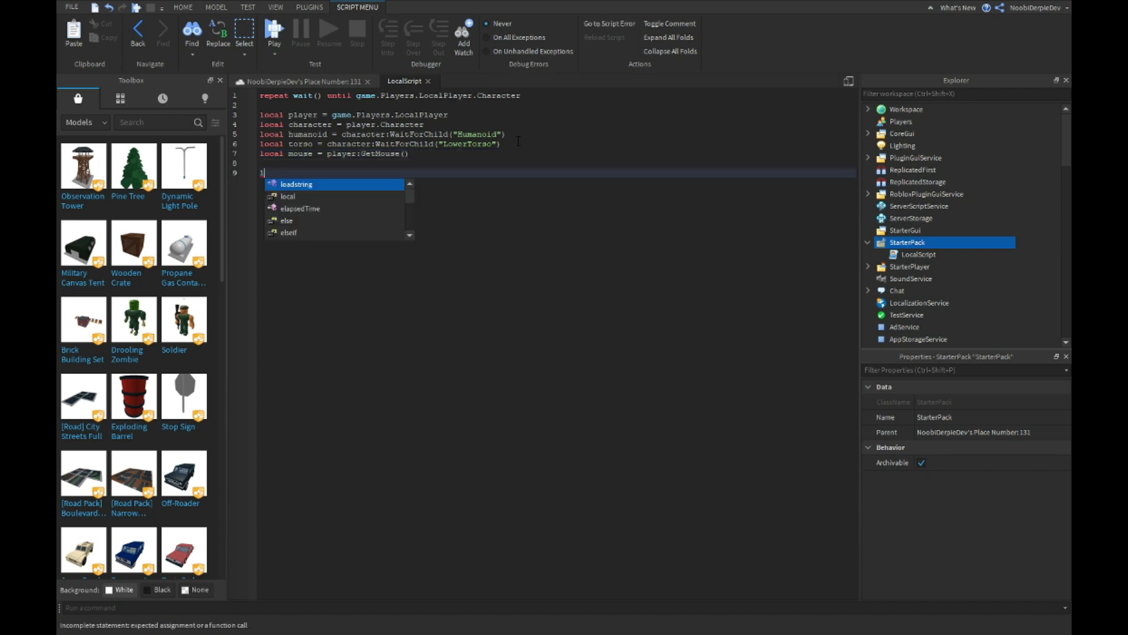
{"action": "type", "text": "ocal enablde ="}
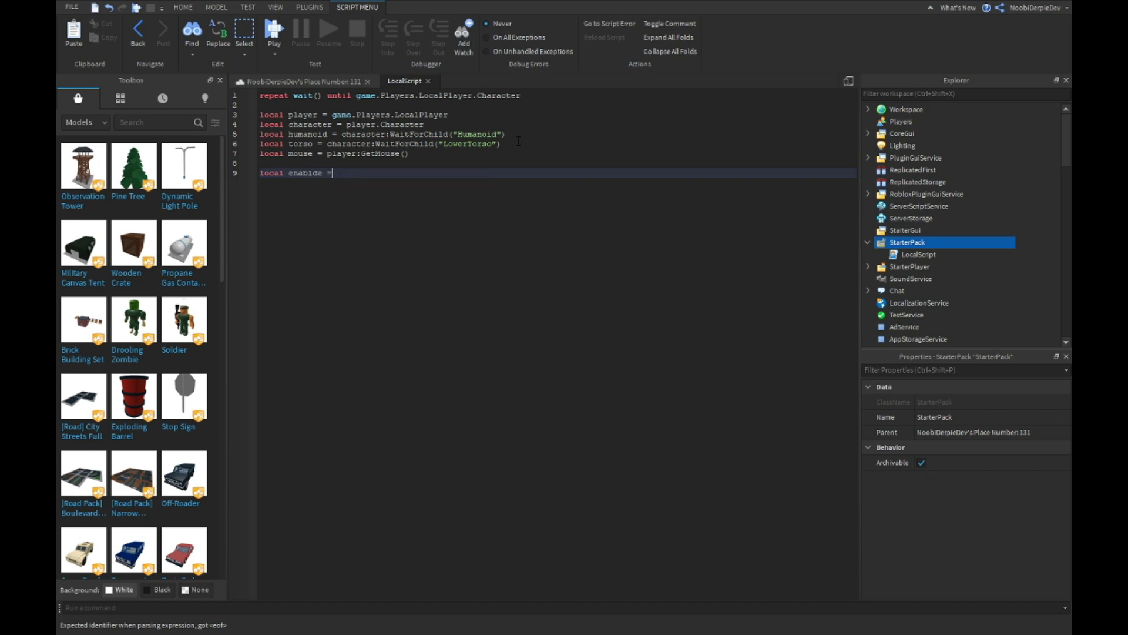
{"action": "key", "text": "BackSpace"}
{"action": "key", "text": "BackSpace"}
{"action": "key", "text": "BackSpace"}
{"action": "type", "text": "ed = false"}
{"action": "key", "text": "Return"}
{"action": "key", "text": "Return"}
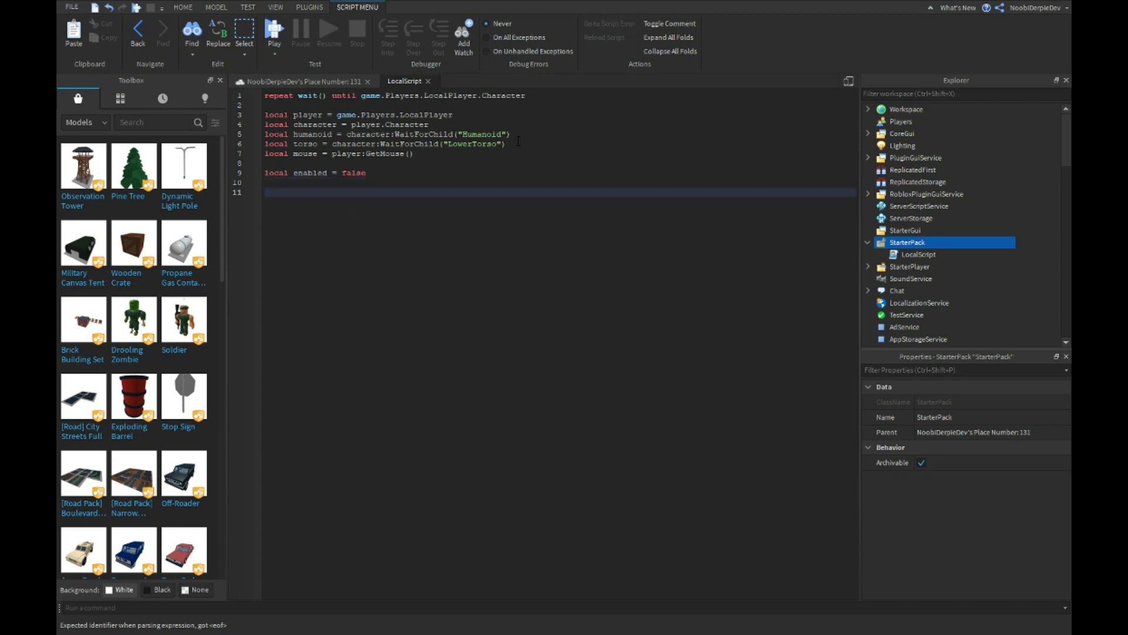
{"action": "type", "text": "mouse"}
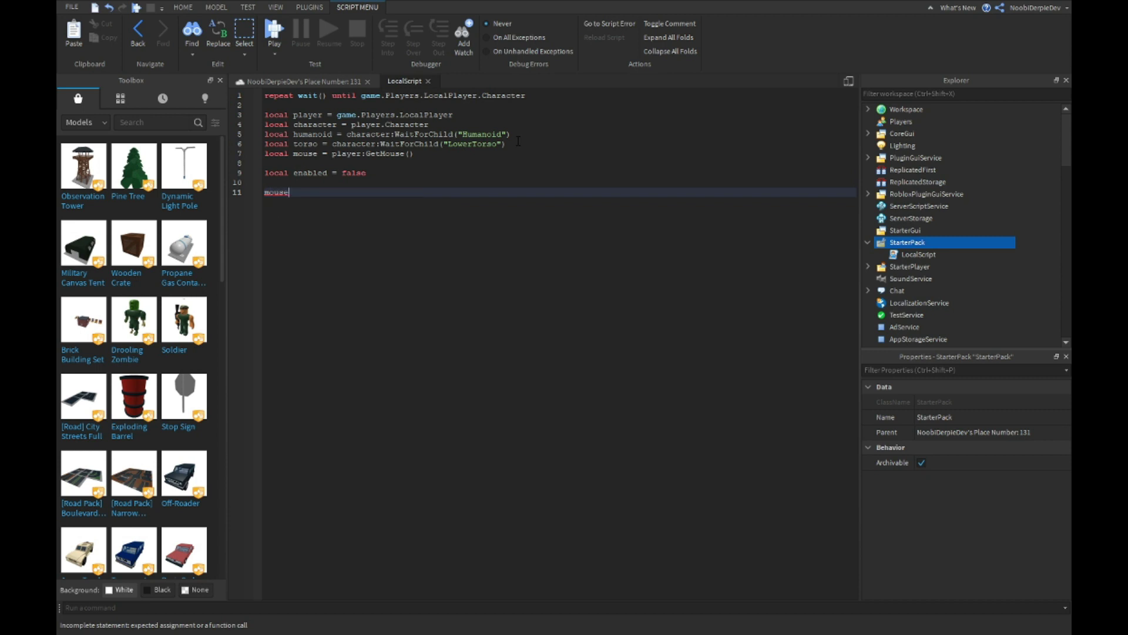
{"action": "type", "text": ".Key"}
{"action": "type", "text": "Down:Connect(fun"}
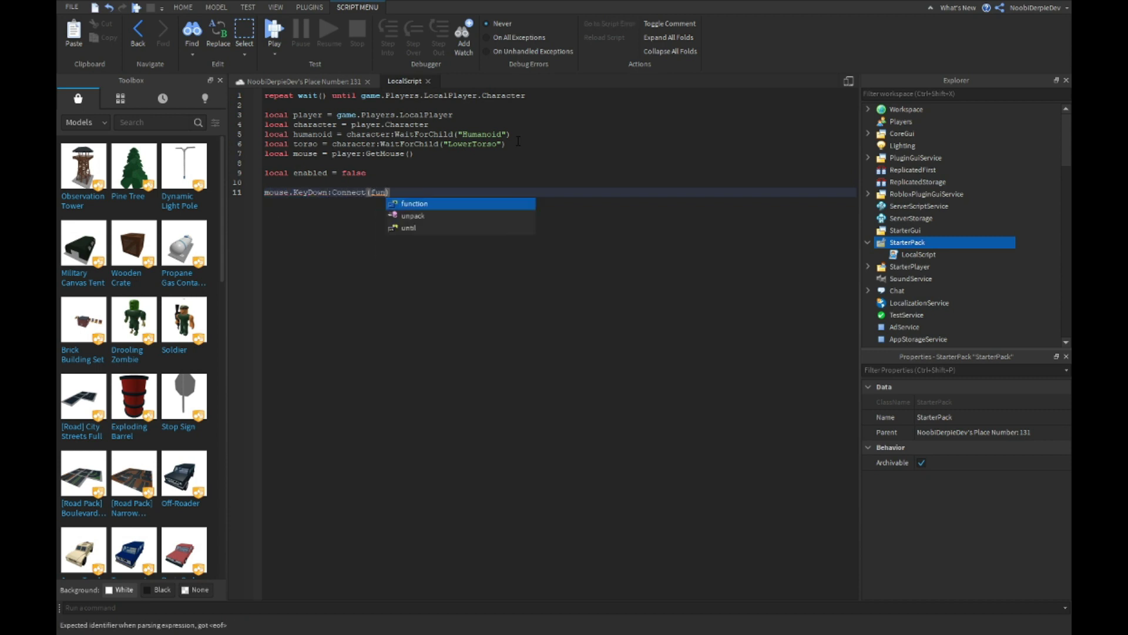
Write a mouse.KeyDown handler that checks for "f" and sets the false flag to true
{"action": "key", "text": "Tab"}
{"action": "type", "text": "(key)"}
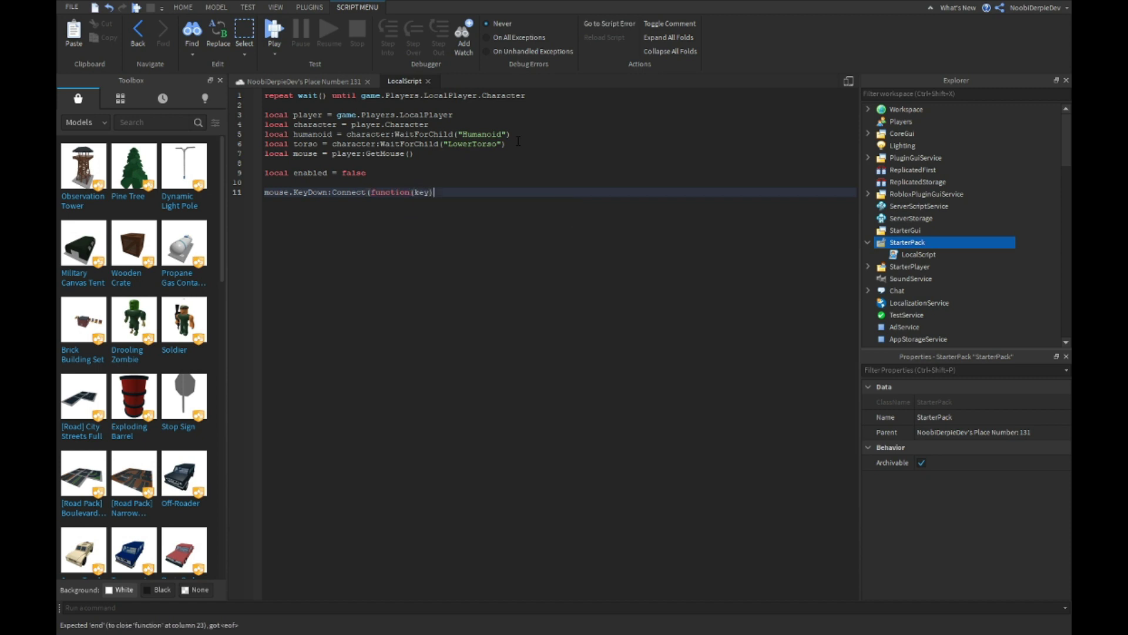
{"action": "key", "text": "Return"}
{"action": "type", "text": "if key"}
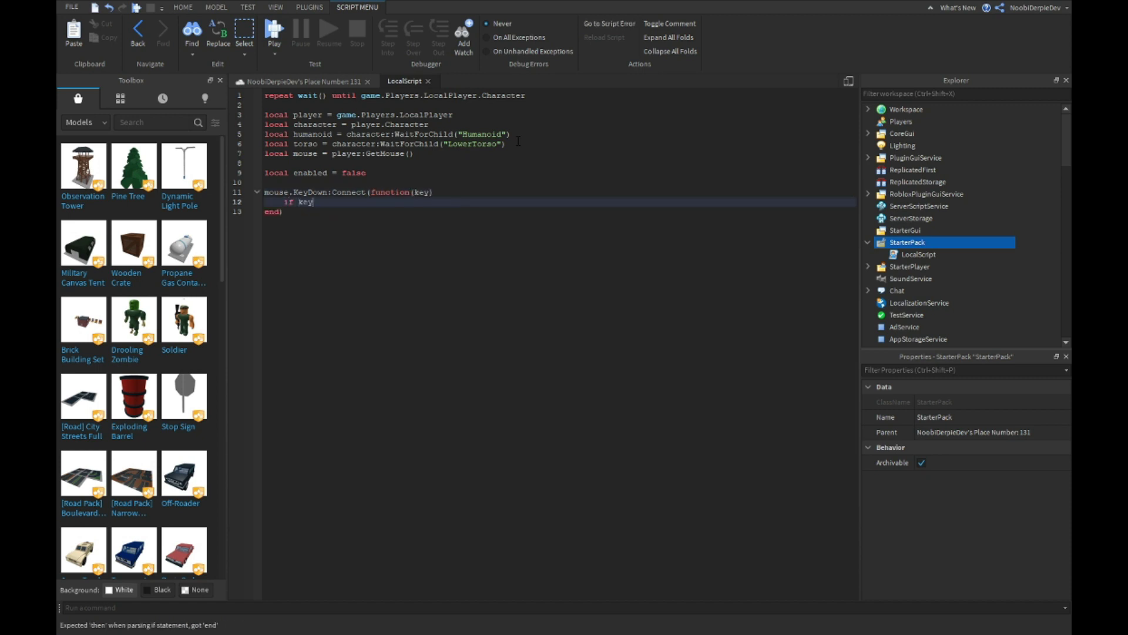
{"action": "type", "text": " == \"f\" t"}
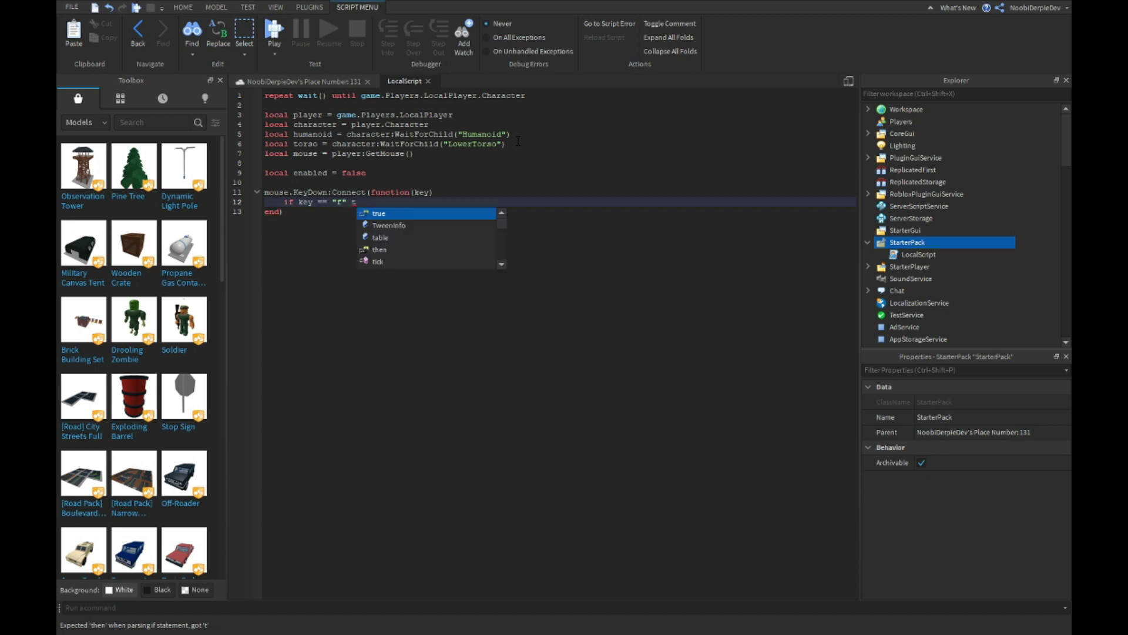
{"action": "type", "text": "hen"}
{"action": "key", "text": "Return"}
{"action": "type", "text": "if toggle"}
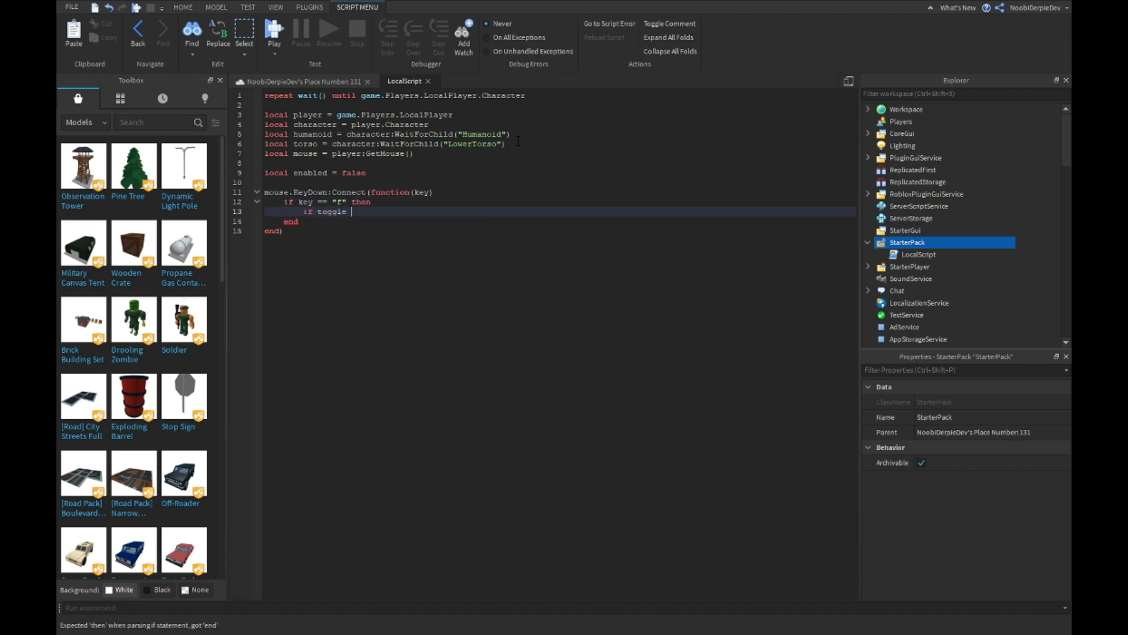
{"action": "type", "text": " == false then"}
{"action": "key", "text": "Return"}
{"action": "type", "text": "tog"}
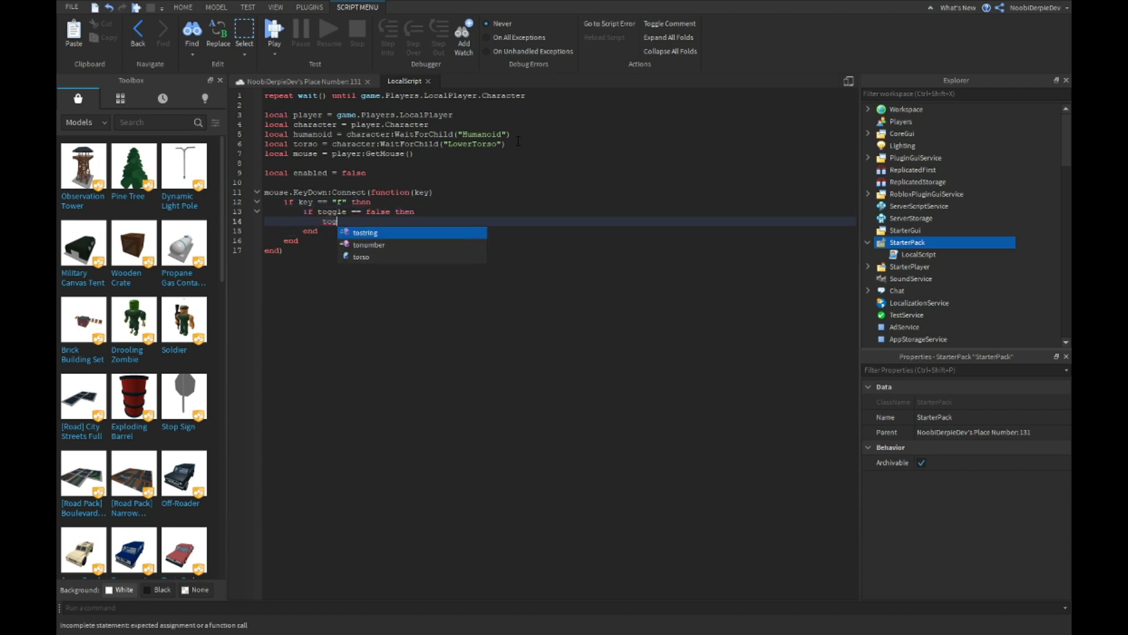
{"action": "type", "text": "gle = true"}
{"action": "key", "text": "Return"}
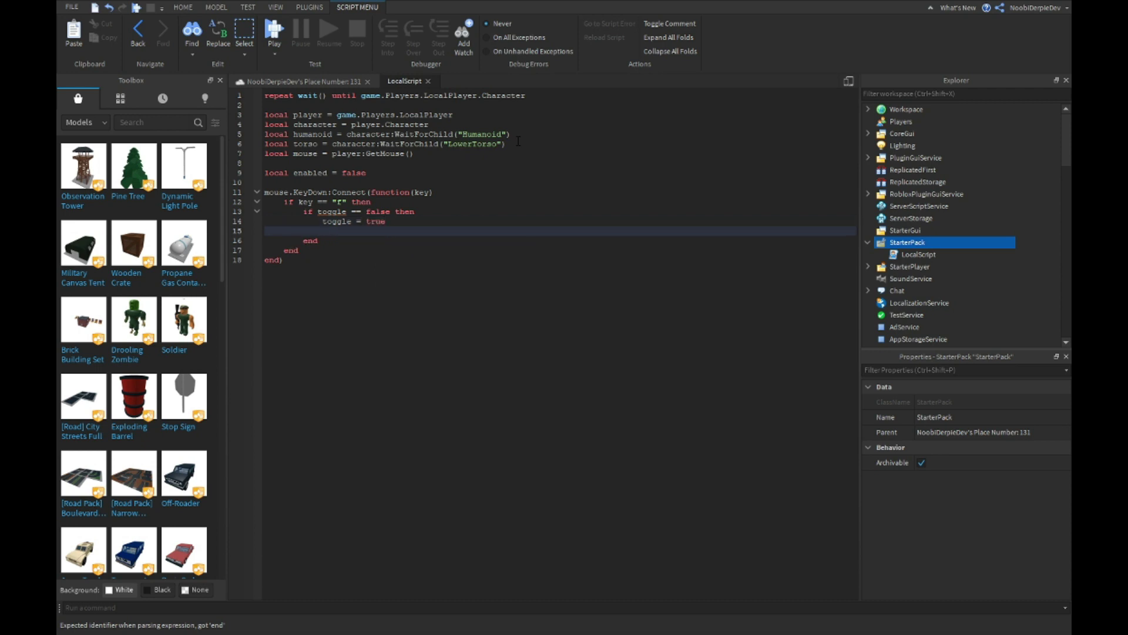
Rename the toggle flag to enabled in the handler's checks
{"action": "double_click", "coordinate": [318, 172]}
{"action": "key", "text": "ctrl+c"}
{"action": "double_click", "coordinate": [333, 212]}
{"action": "key", "text": "ctrl+v"}
{"action": "double_click", "coordinate": [338, 222]}
{"action": "key", "text": "ctrl+v"}
{"action": "left_click", "coordinate": [336, 232]}
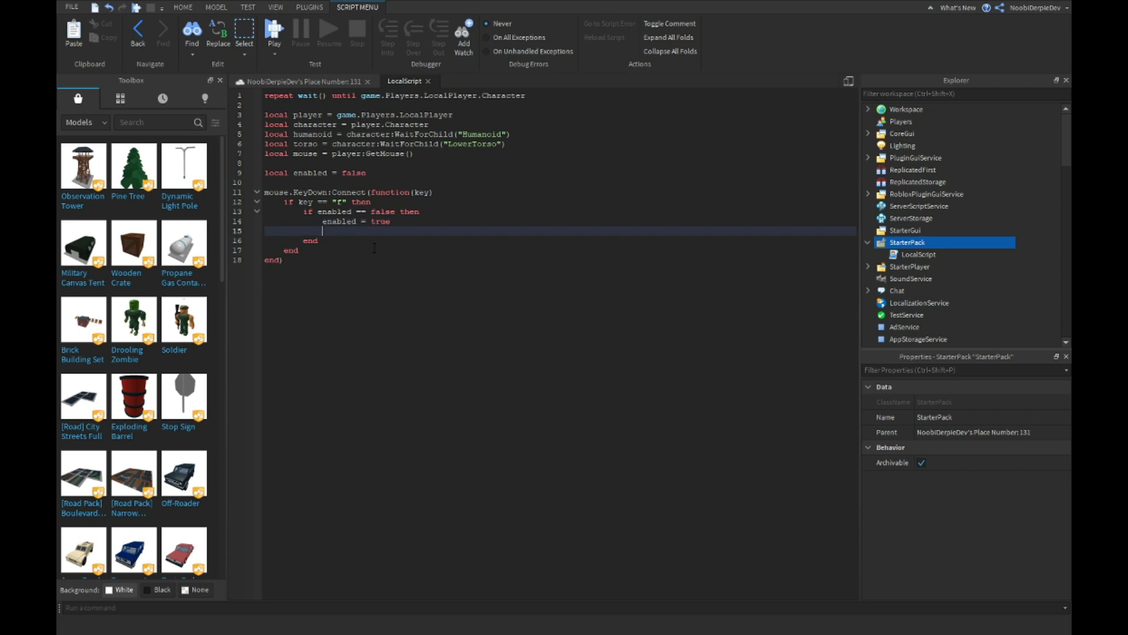
{"action": "type", "text": "local"}
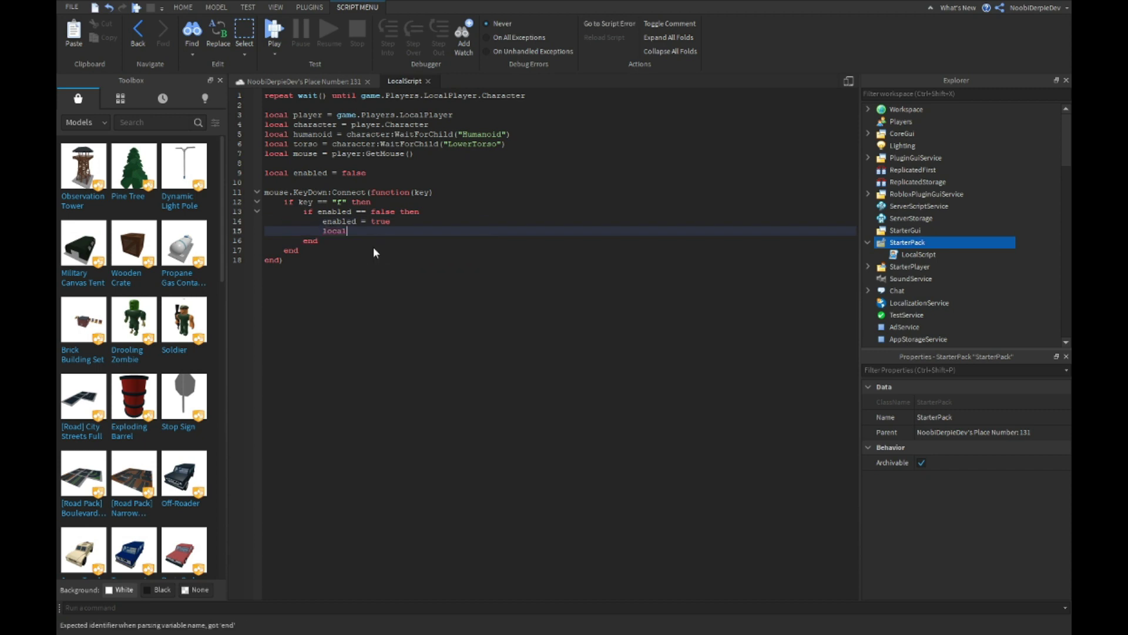
{"action": "type", "text": " bodyv"}
{"action": "type", "text": "elocity = Instance."}
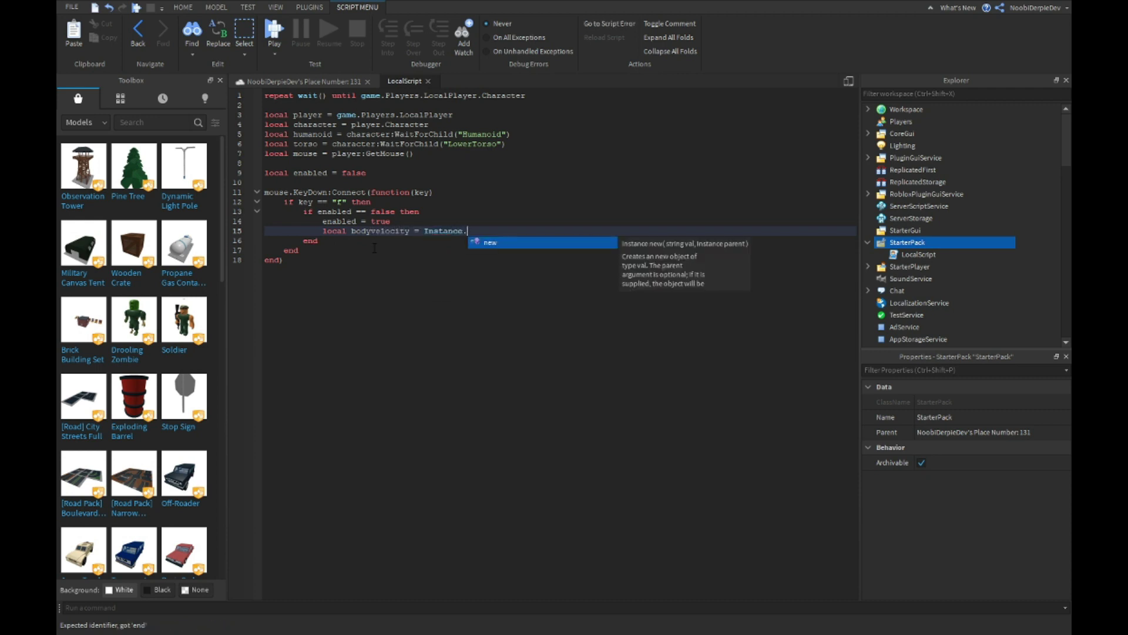
{"action": "type", "text": "new(bodyvelo"}
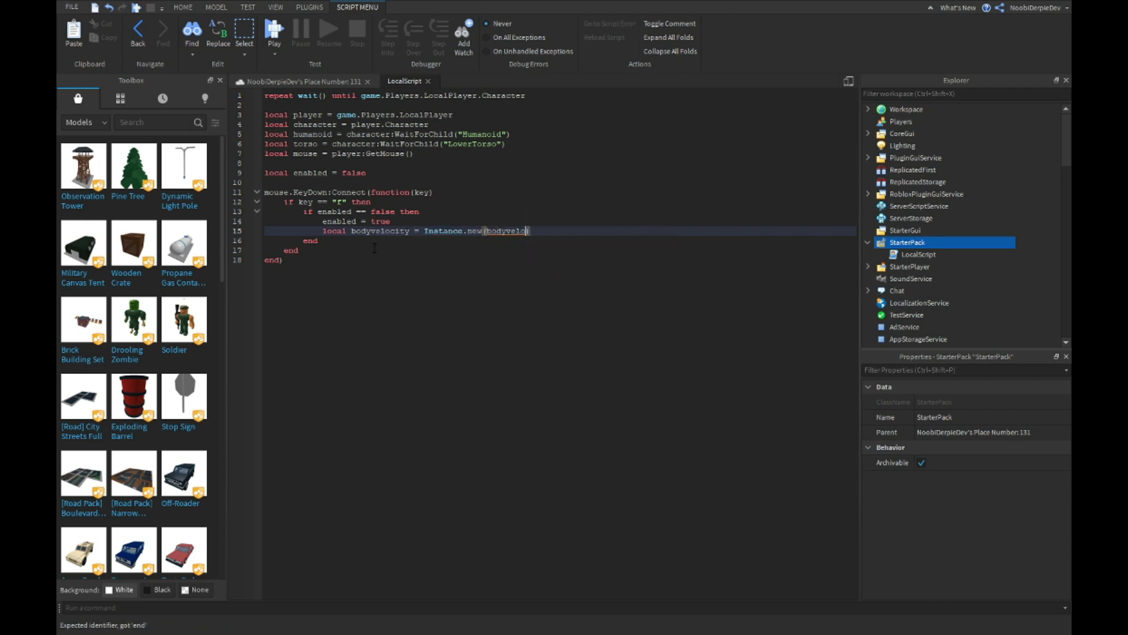
Create a BodyVelocity on the torso with MaxForce Vector3.new(math.huge, math.huge, math.huge)
{"action": "key", "text": "Tab"}
{"action": "type", "text": ","}
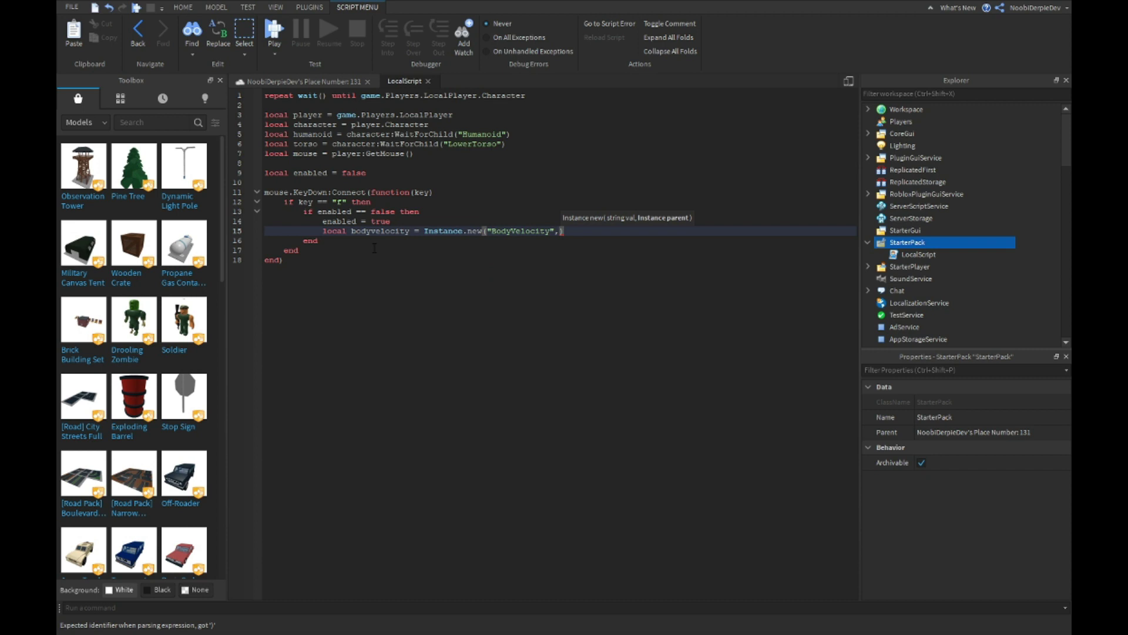
{"action": "type", "text": "torso"}
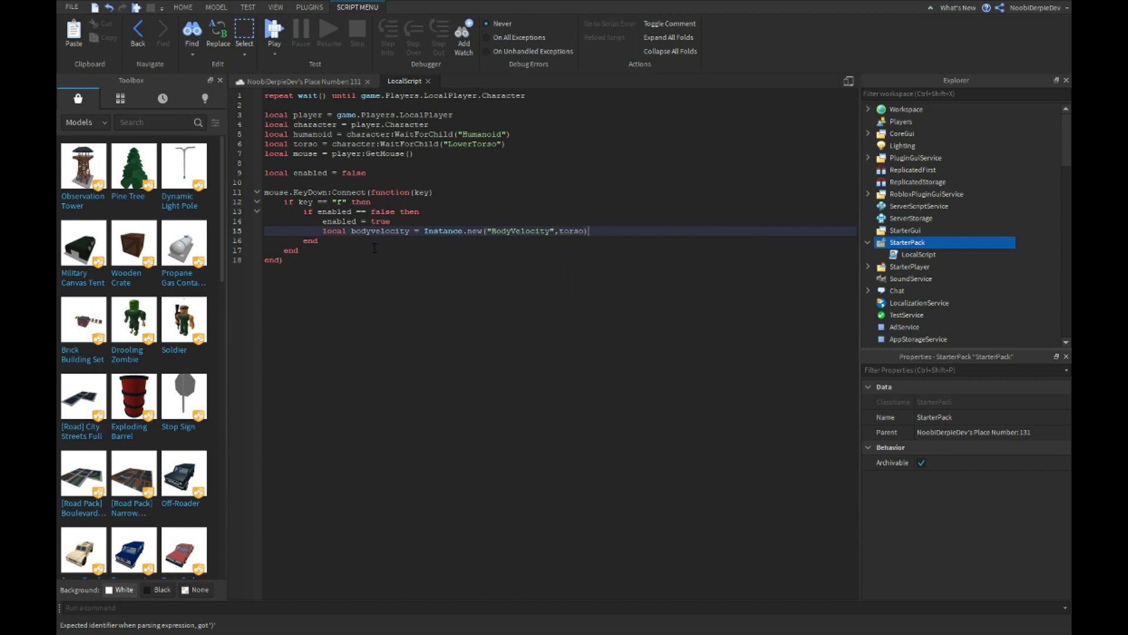
{"action": "key", "text": "Return"}
{"action": "type", "text": "bodyvelocity"}
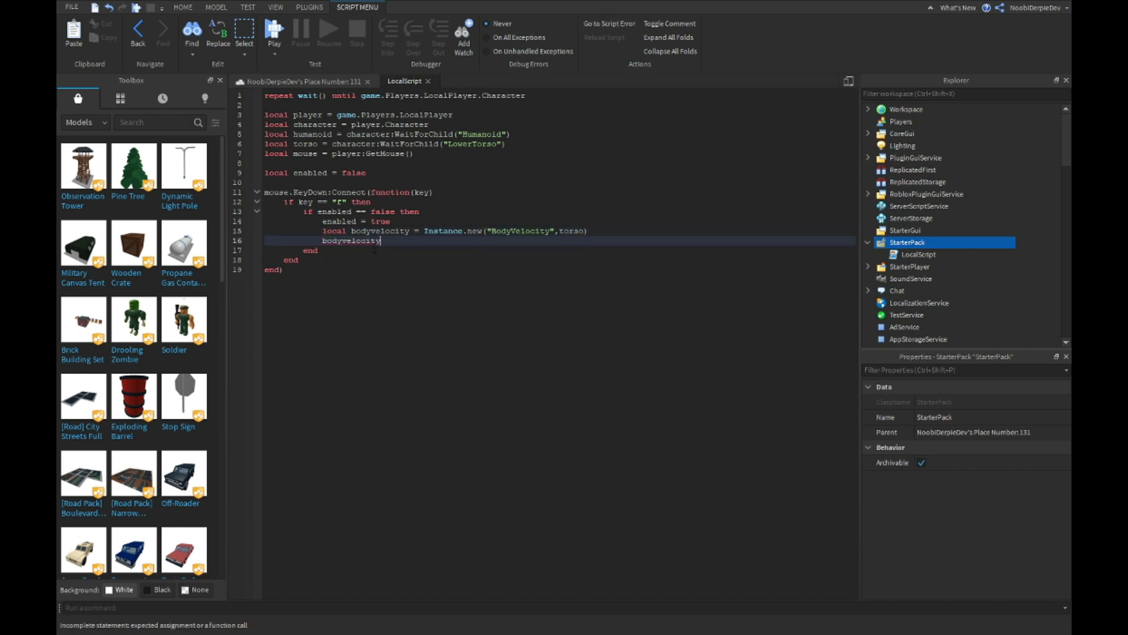
{"action": "type", "text": ".Ma"}
{"action": "key", "text": "Tab"}
{"action": "type", "text": "= Vec"}
{"action": "key", "text": "Tab"}
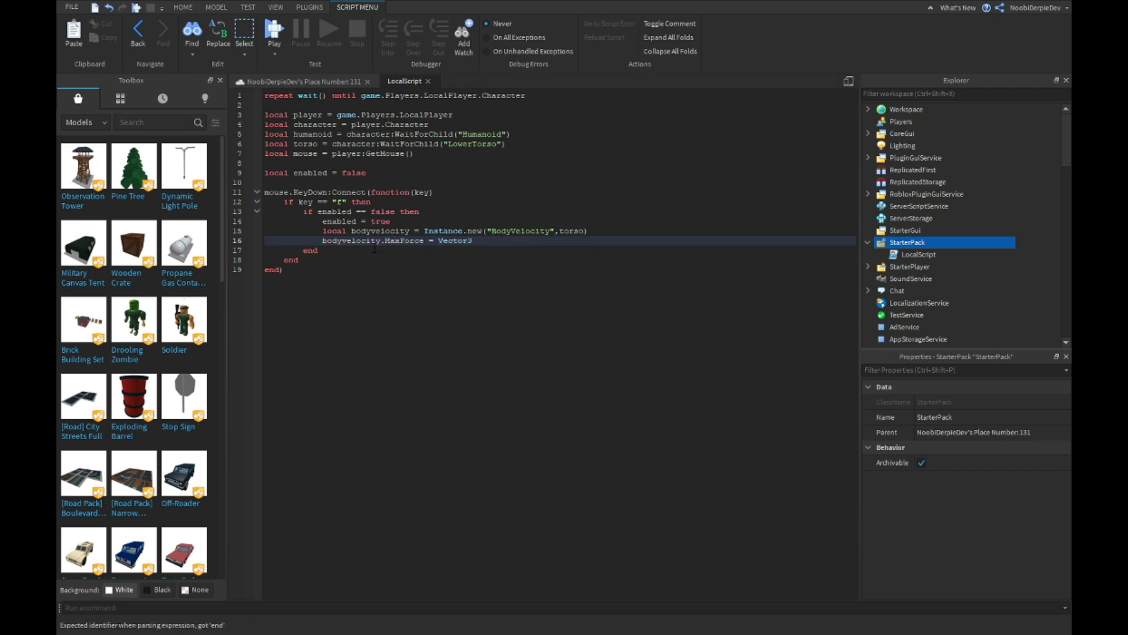
{"action": "type", "text": ".new(ma"}
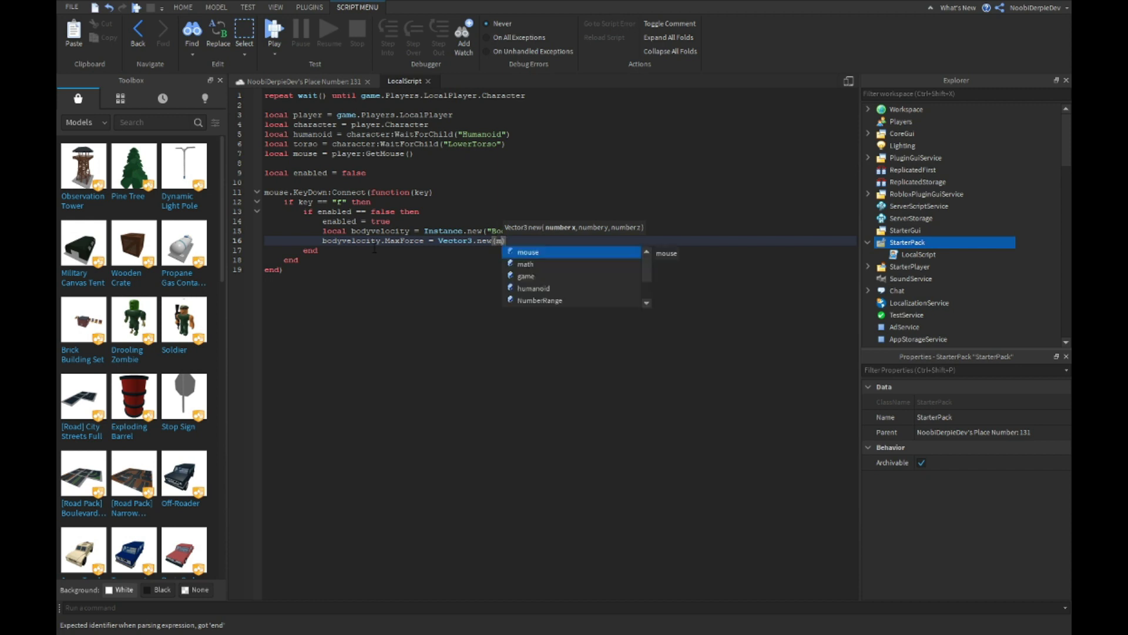
{"action": "type", "text": "th.h"}
{"action": "key", "text": "Tab"}
{"action": "type", "text": ",math"}
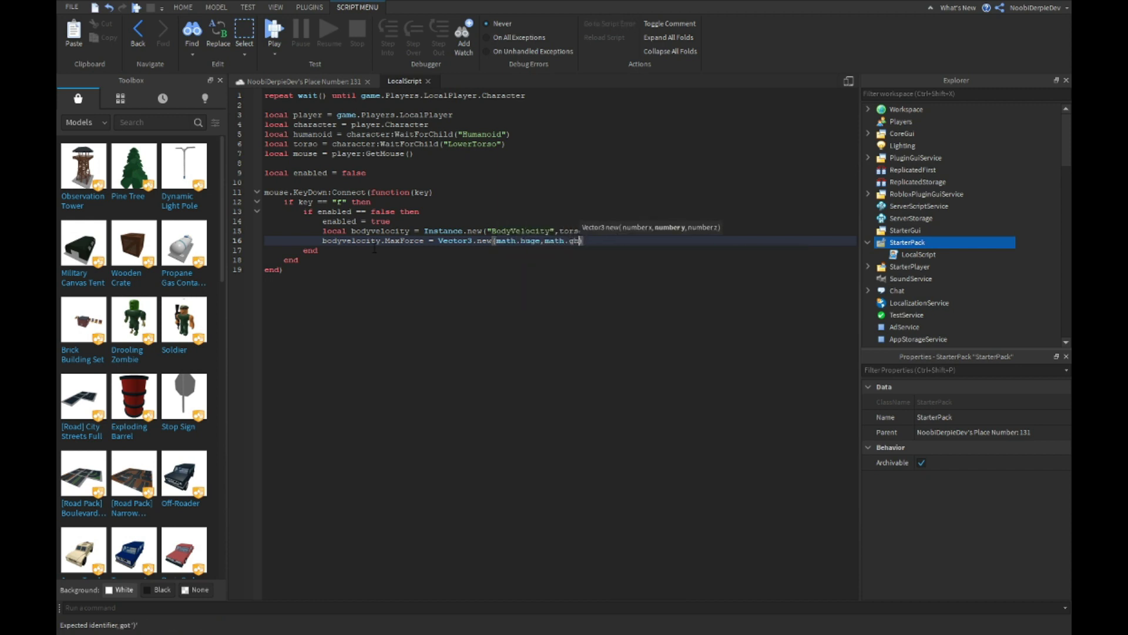
{"action": "type", "text": ".h"}
{"action": "key", "text": "Tab"}
{"action": "type", "text": ",math.h"}
{"action": "key", "text": "Tab"}
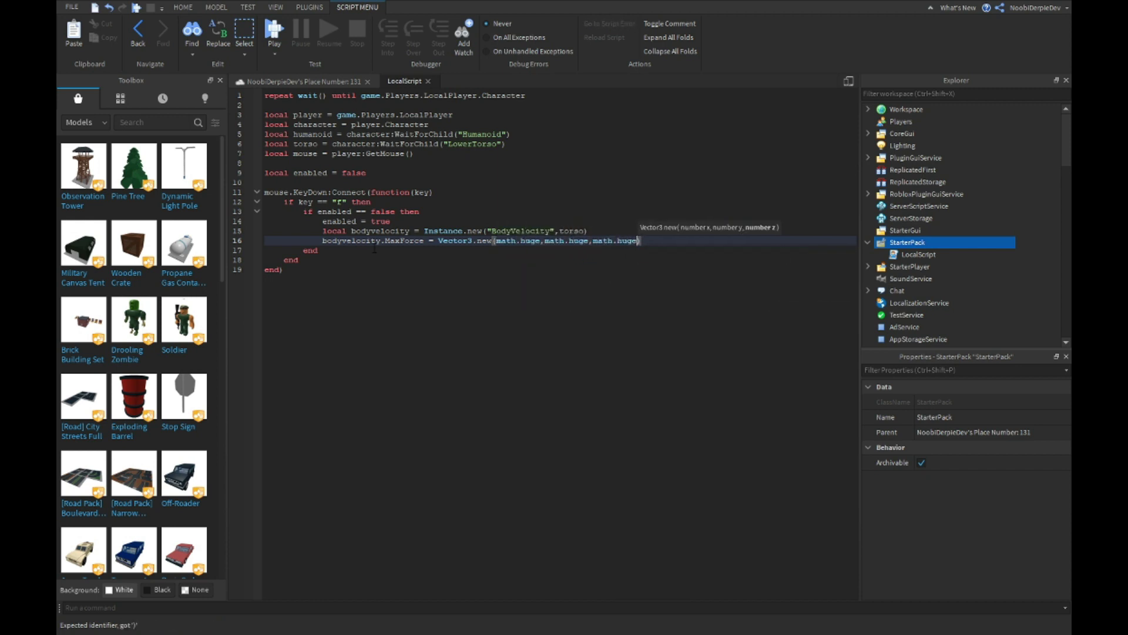
{"action": "type", "text": ")"}
{"action": "key", "text": "BackSpace"}
{"action": "type", "text": "ug"}
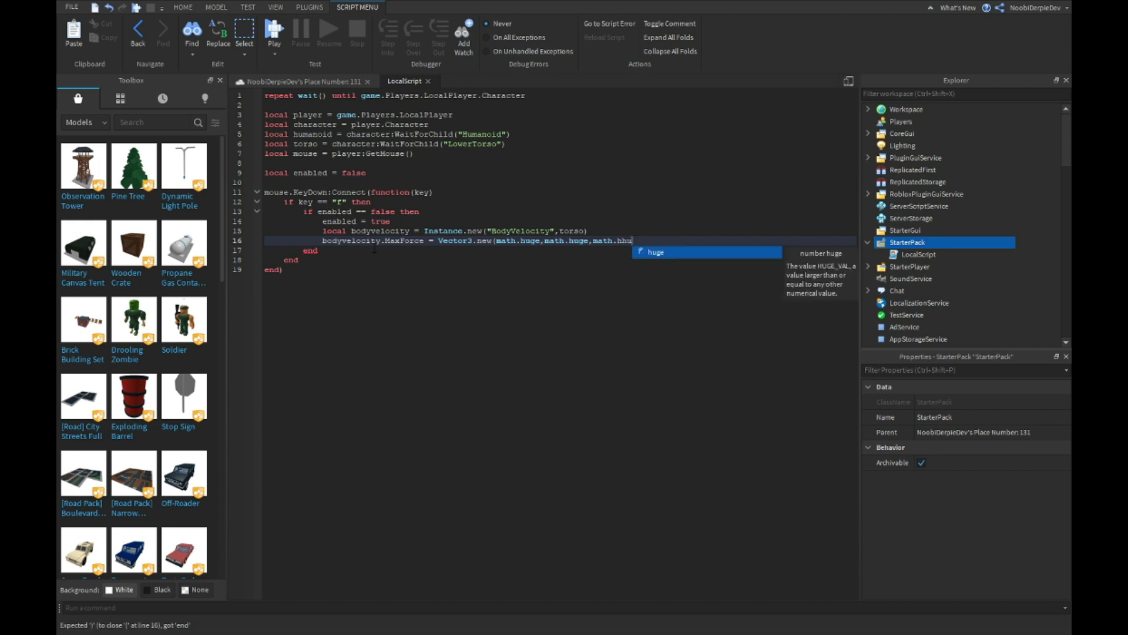
{"action": "key", "text": "Tab"}
{"action": "type", "text": ")"}
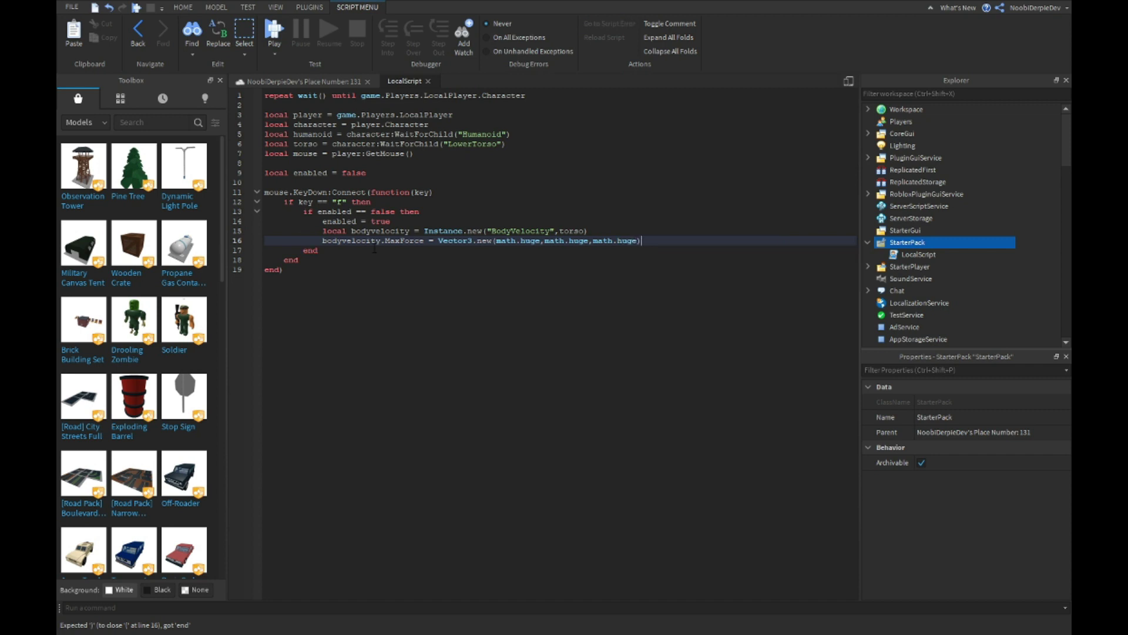
Write a while enabled == true do loop setting Velocity to mouse.Hit.lookVector * 100
{"action": "key", "text": "Return"}
{"action": "key", "text": "Return"}
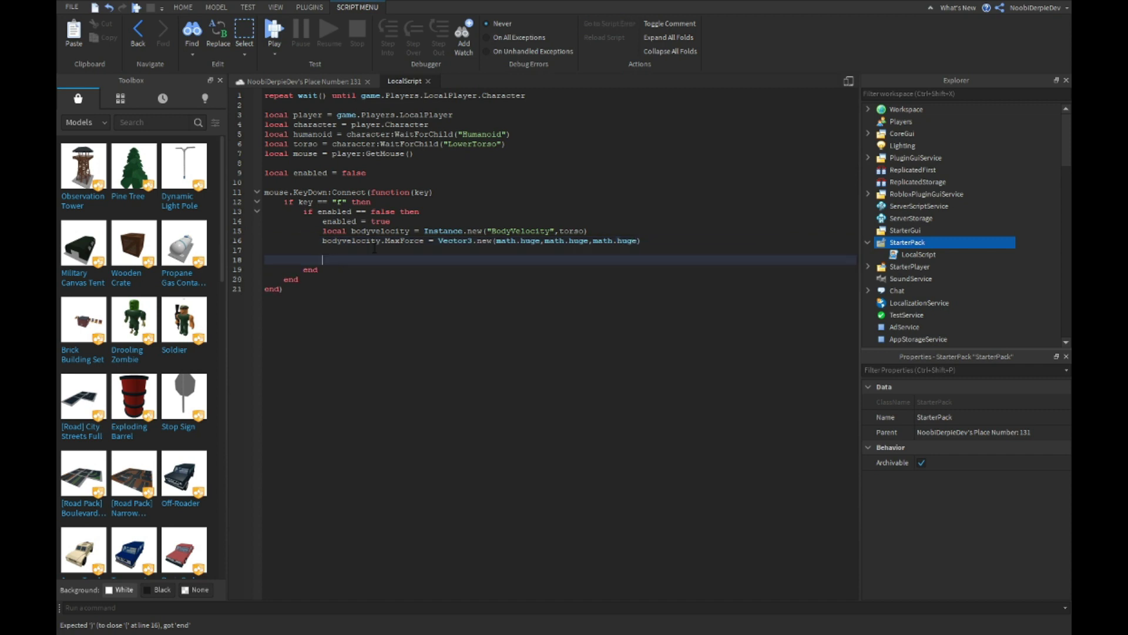
{"action": "type", "text": "while enabled ="}
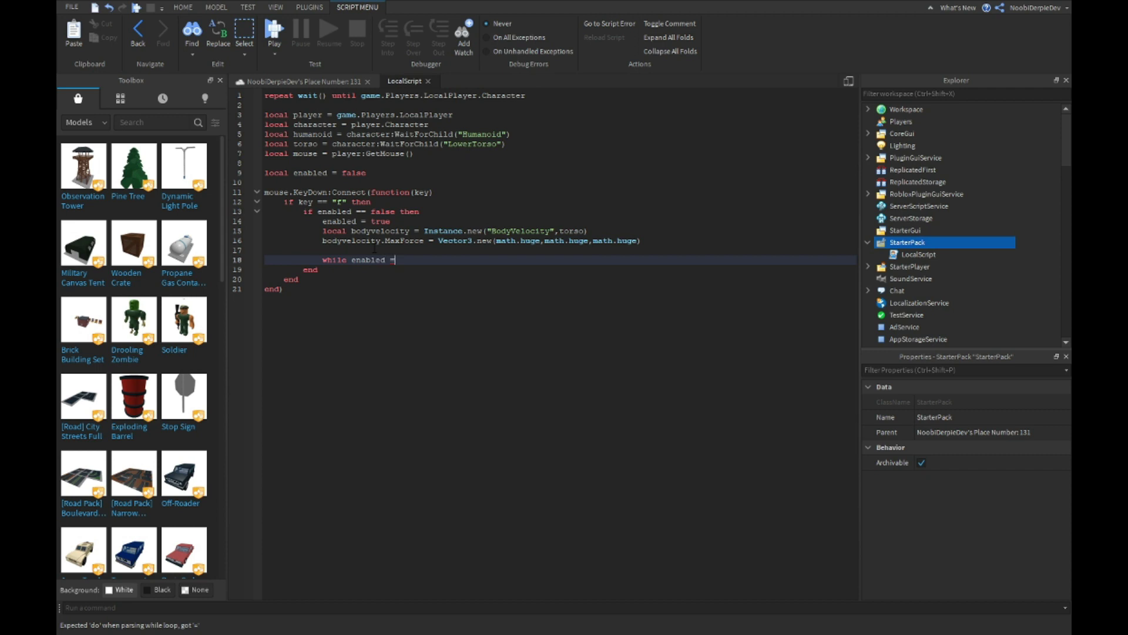
{"action": "type", "text": "= true do"}
{"action": "key", "text": "Return"}
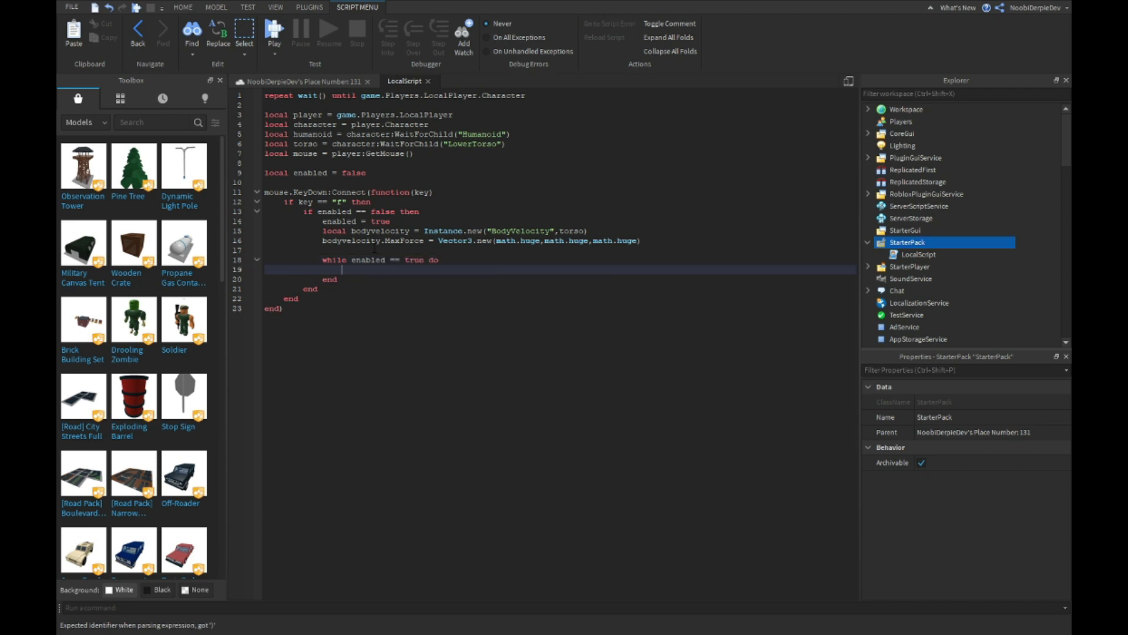
{"action": "type", "text": "bodyvelocity."}
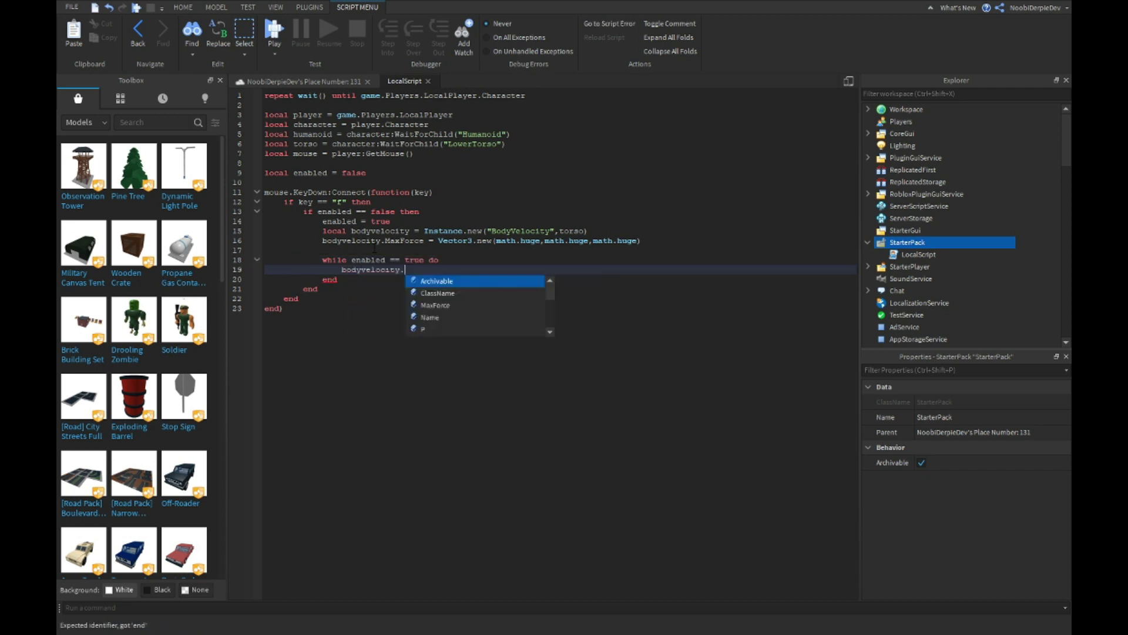
{"action": "type", "text": "Vel"}
{"action": "key", "text": "Tab"}
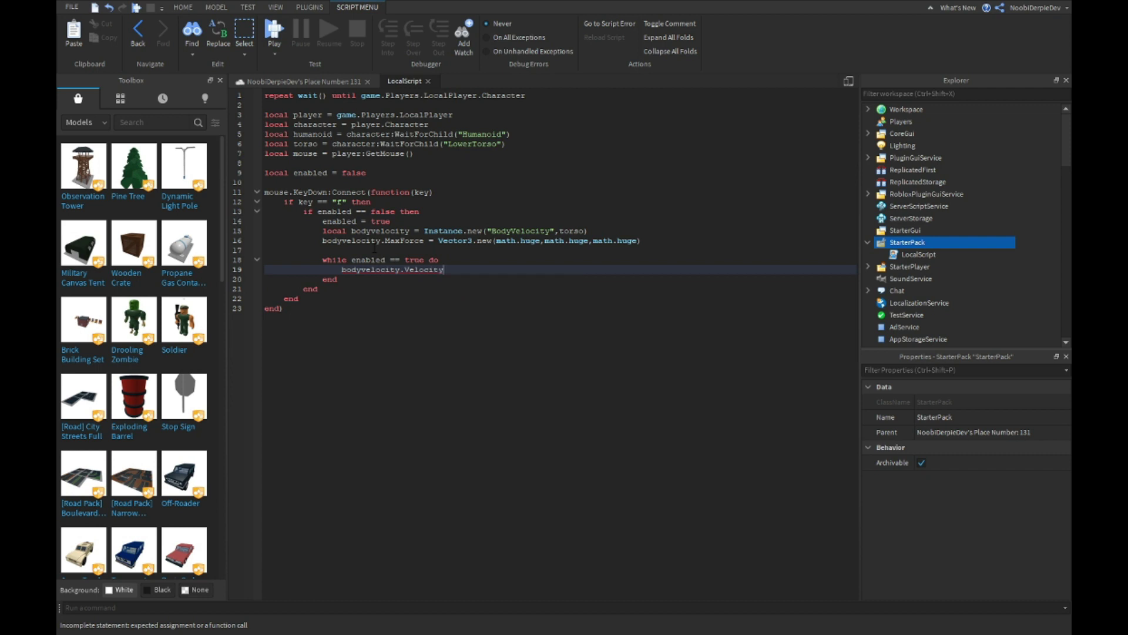
{"action": "type", "text": "= mouse"}
{"action": "key", "text": "Return"}
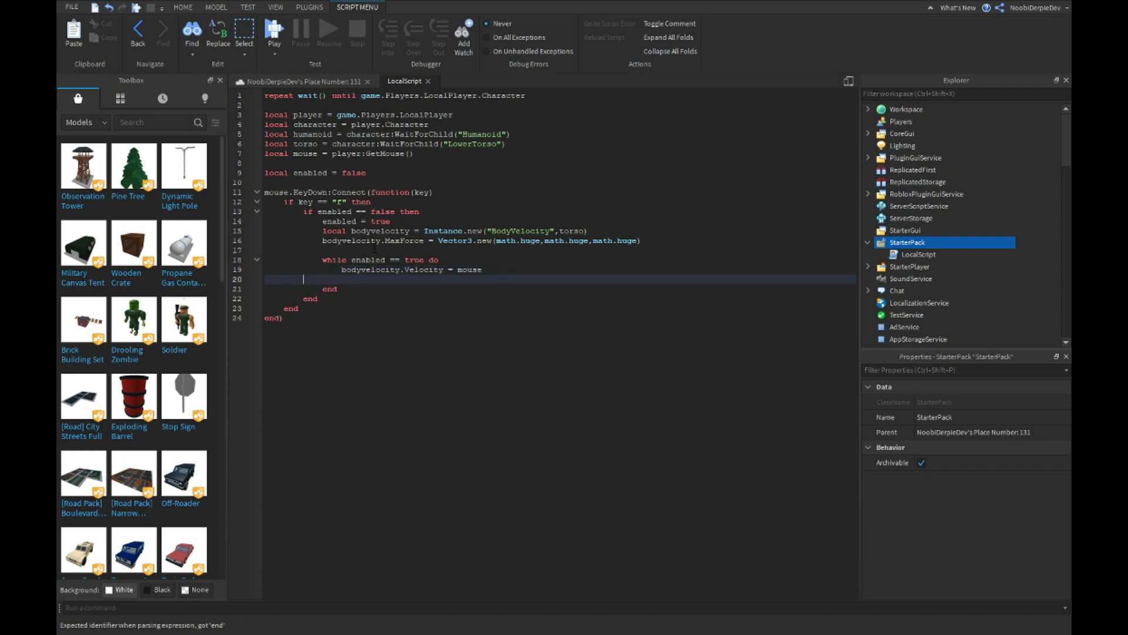
{"action": "key", "text": "BackSpace"}
{"action": "type", "text": ".Hit"}
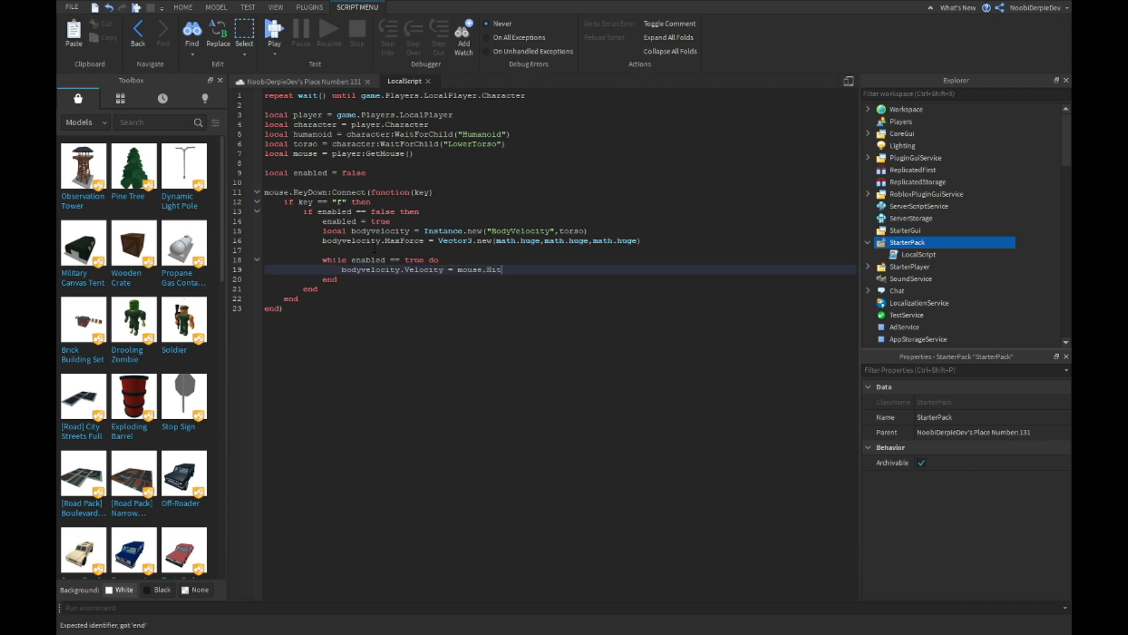
{"action": "type", "text": ".lookVecot"}
{"action": "type", "text": "r * 1000"}
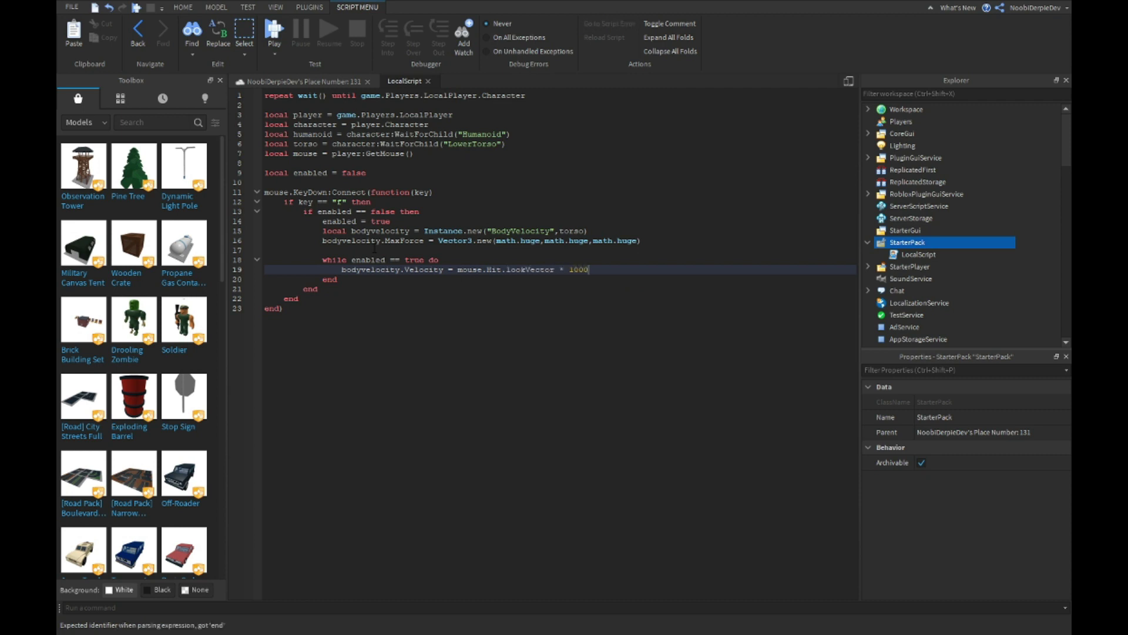
{"action": "key", "text": "Return"}
{"action": "type", "text": "wait()"}
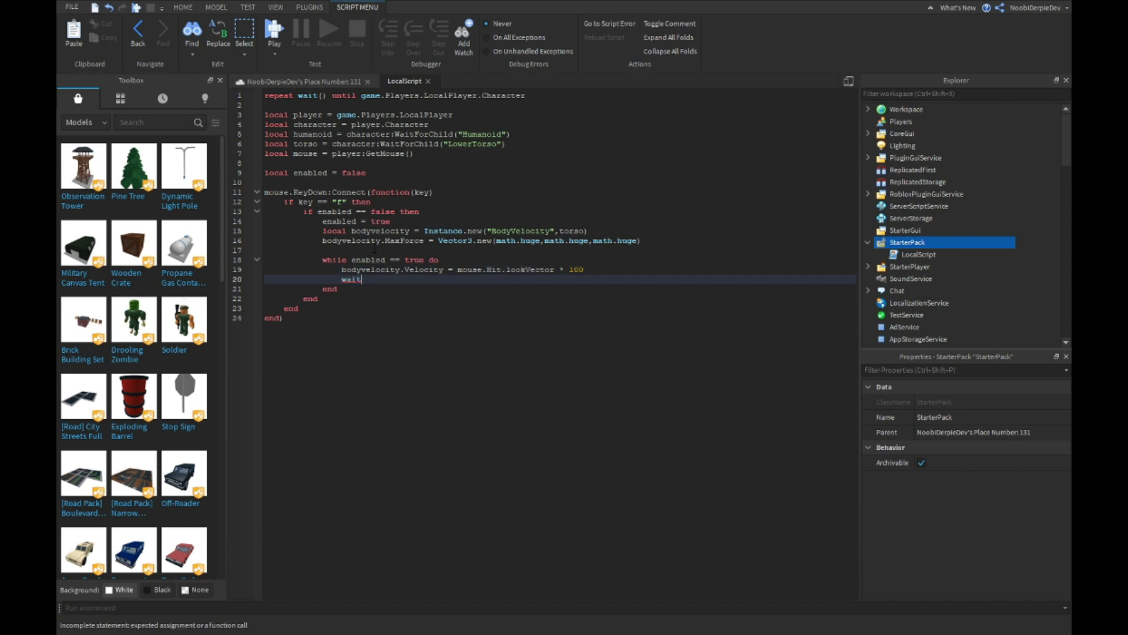
Add wait() inside the loop and leave blank lines below the if block
{"action": "key", "text": "Down"}
{"action": "key", "text": "Return"}
{"action": "key", "text": "Return"}
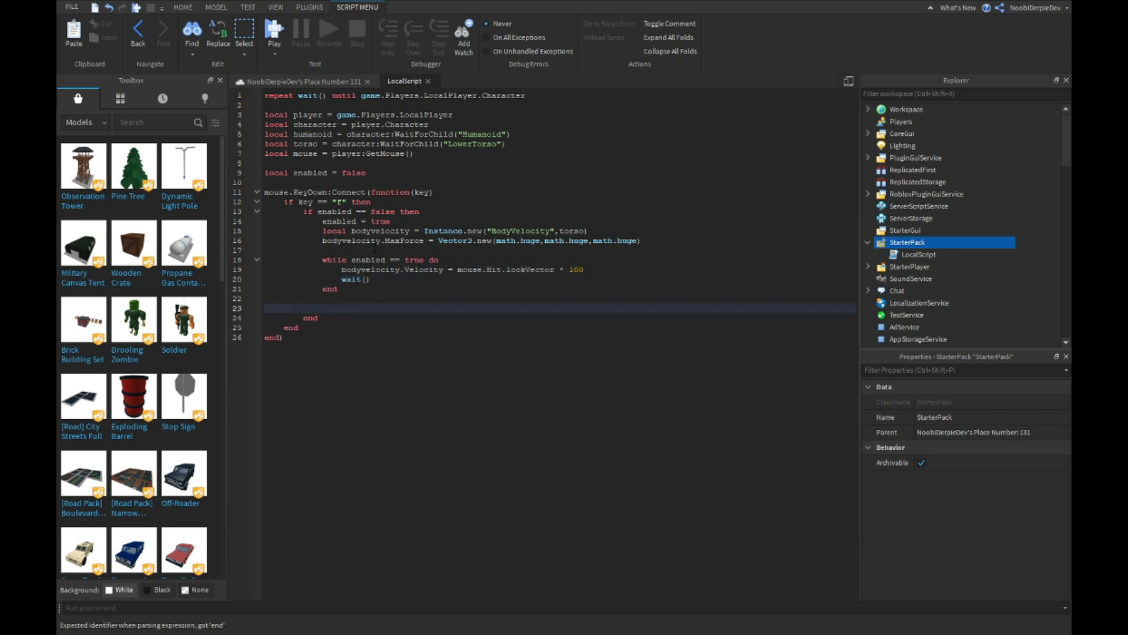
{"action": "key", "text": "BackSpace"}
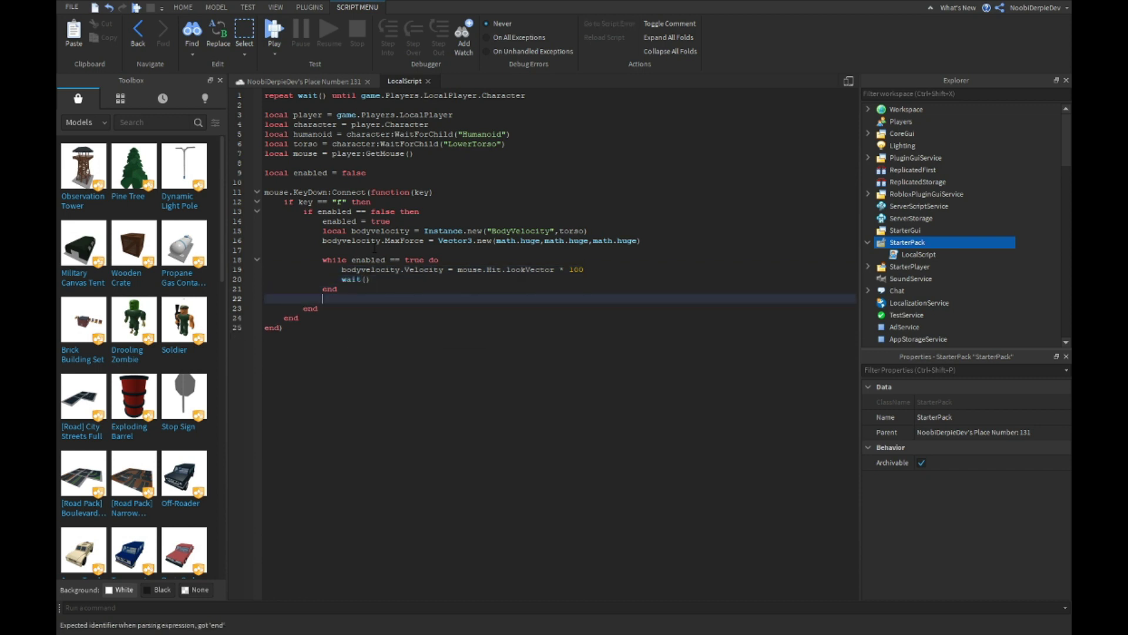
{"action": "key", "text": "Down"}
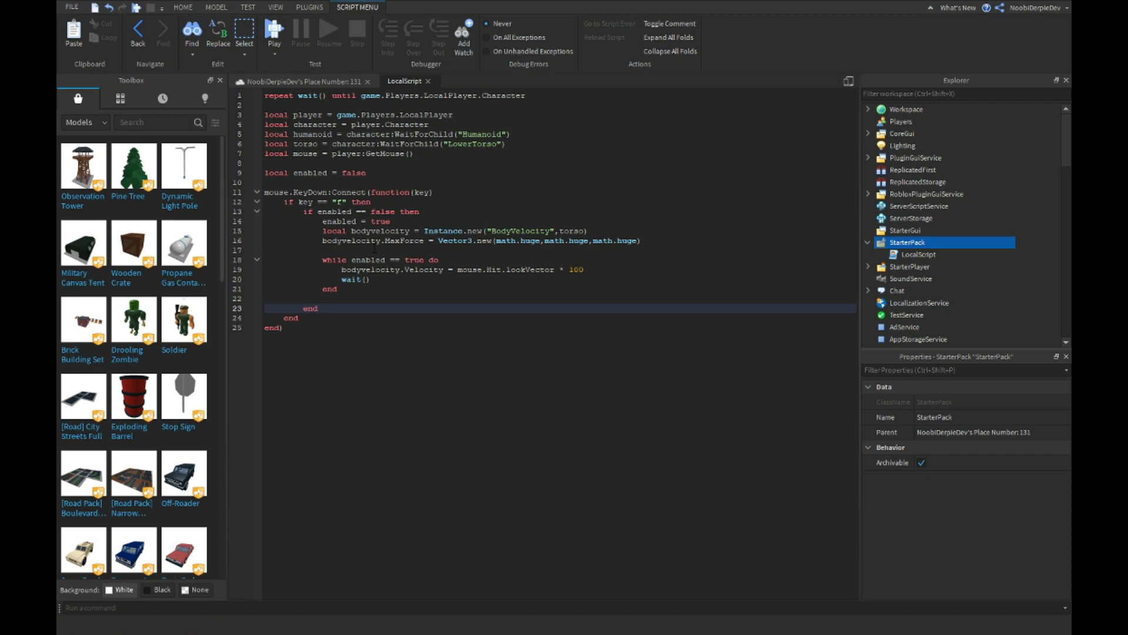
{"action": "key", "text": "Return"}
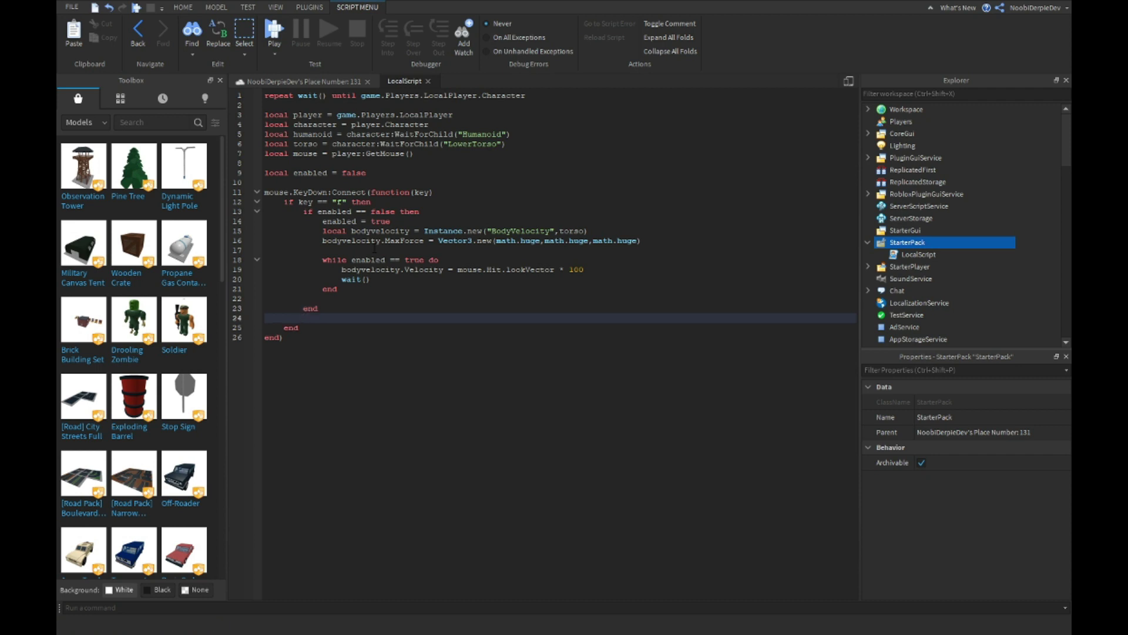
{"action": "key", "text": "Return"}
{"action": "key", "text": "Return"}
{"action": "type", "text": "if en"}
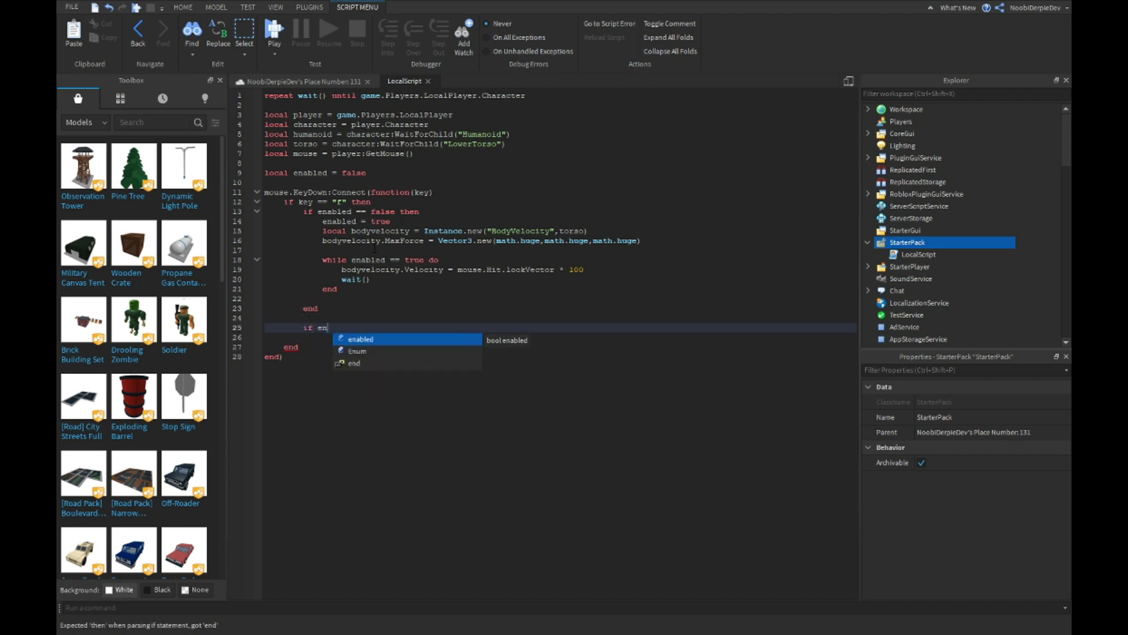
{"action": "type", "text": "able d"}
Add if enabled == true then set enabled = false and destroy the torso's BodyVelocity
{"action": "key", "text": "BackSpace"}
{"action": "key", "text": "BackSpace"}
{"action": "key", "text": "BackSpace"}
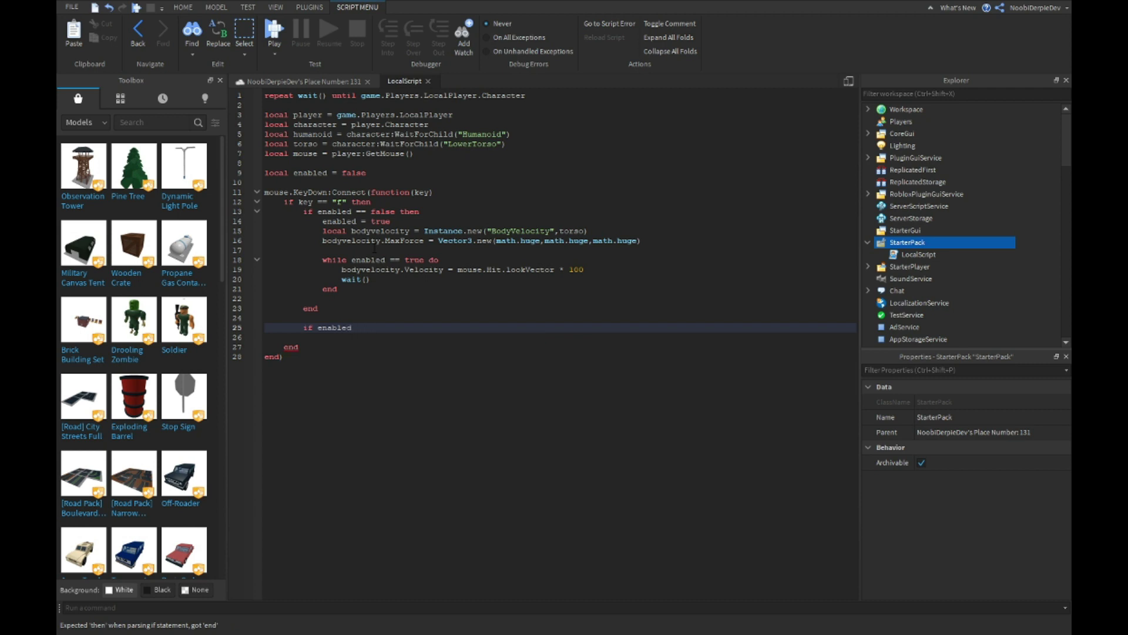
{"action": "type", "text": "== true then"}
{"action": "key", "text": "Return"}
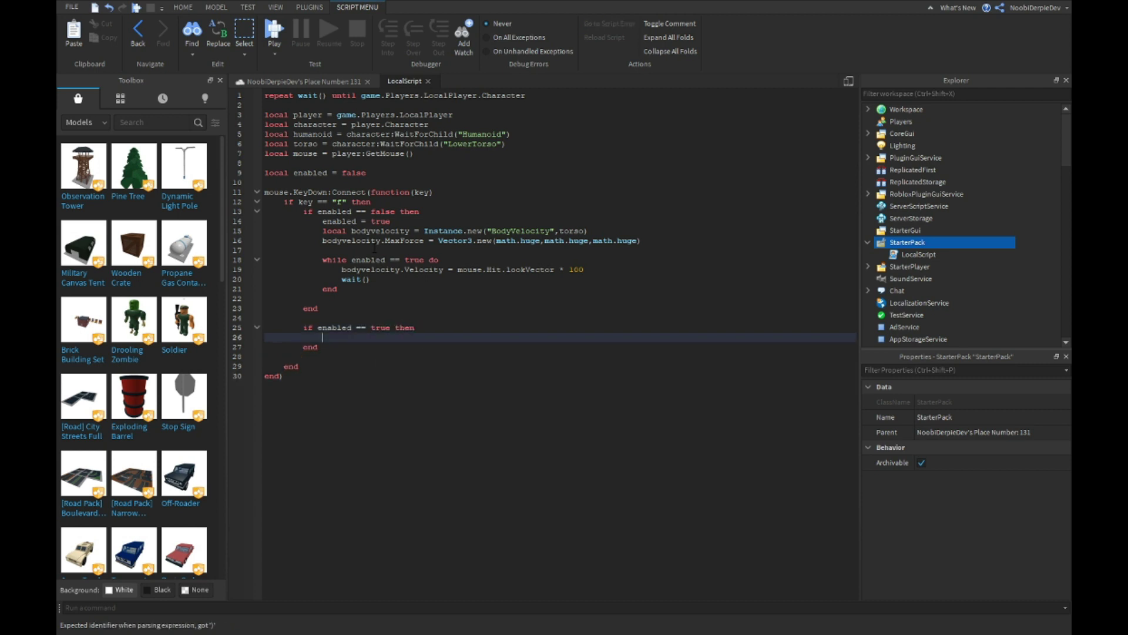
{"action": "type", "text": "enabled = false"}
{"action": "key", "text": "Return"}
{"action": "type", "text": "torso:FindFirstChildOfClass(\"BodyVelocity\"):Destroy("}
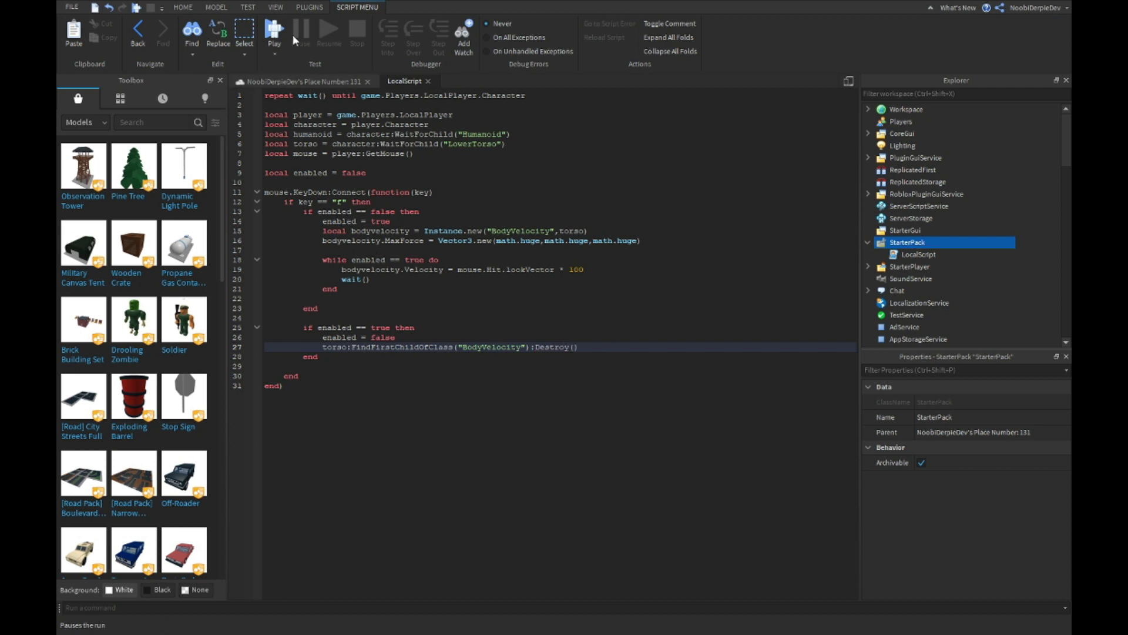
Switch to the place's 3D view and start a Play test
{"action": "left_click", "coordinate": [281, 80]}
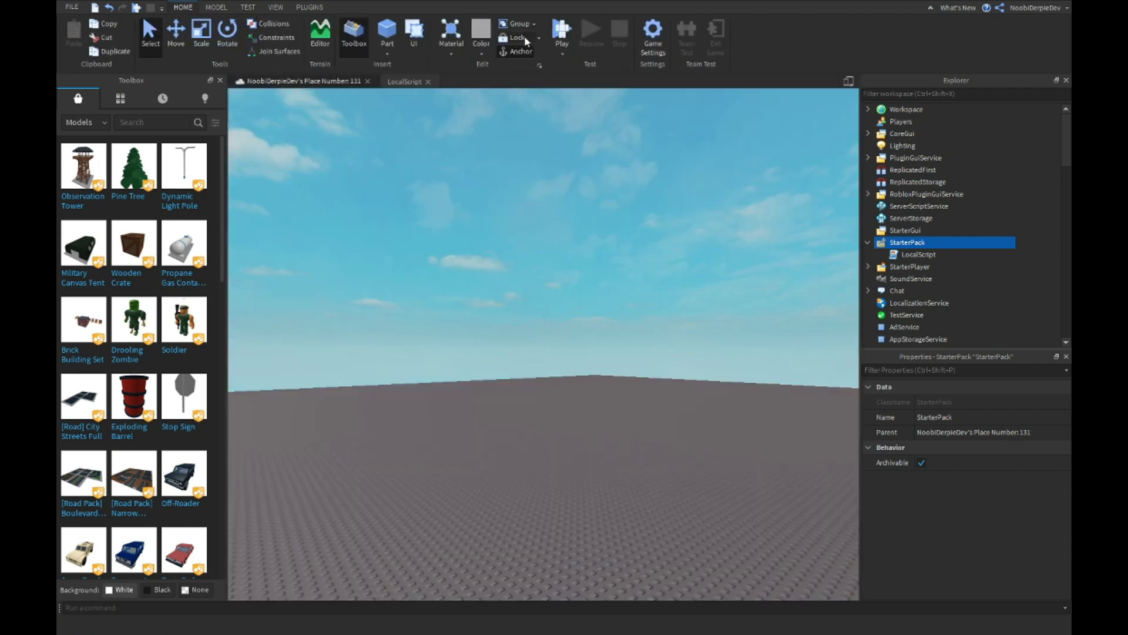
{"action": "left_click", "coordinate": [562, 34]}
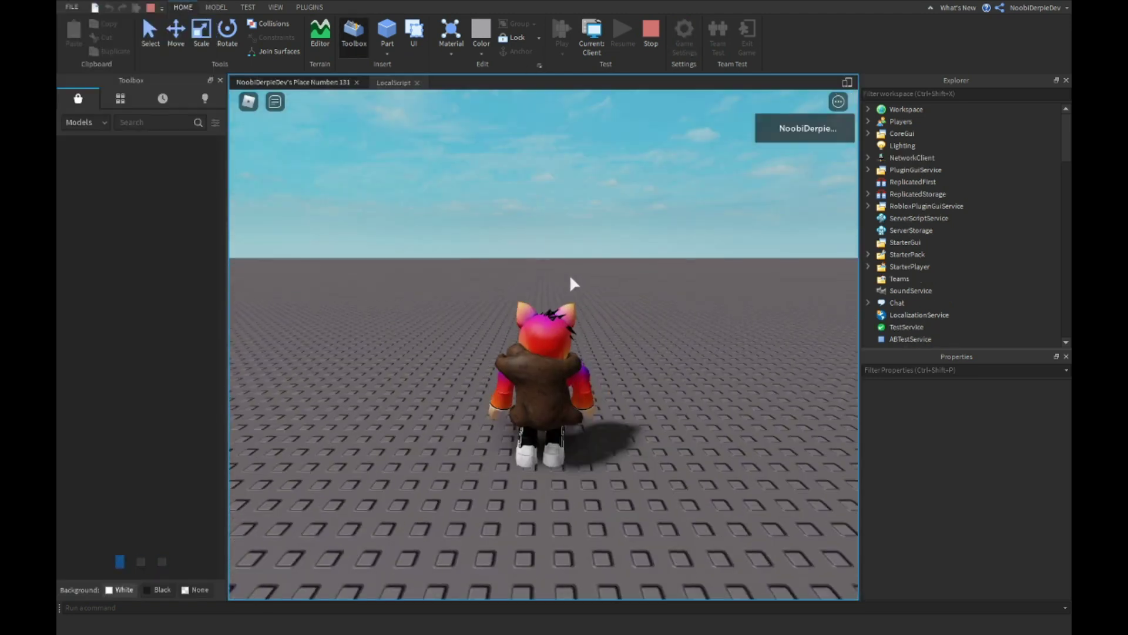
Send the avatar flying up toward the mouse in the running game
{"action": "key", "text": "space"}
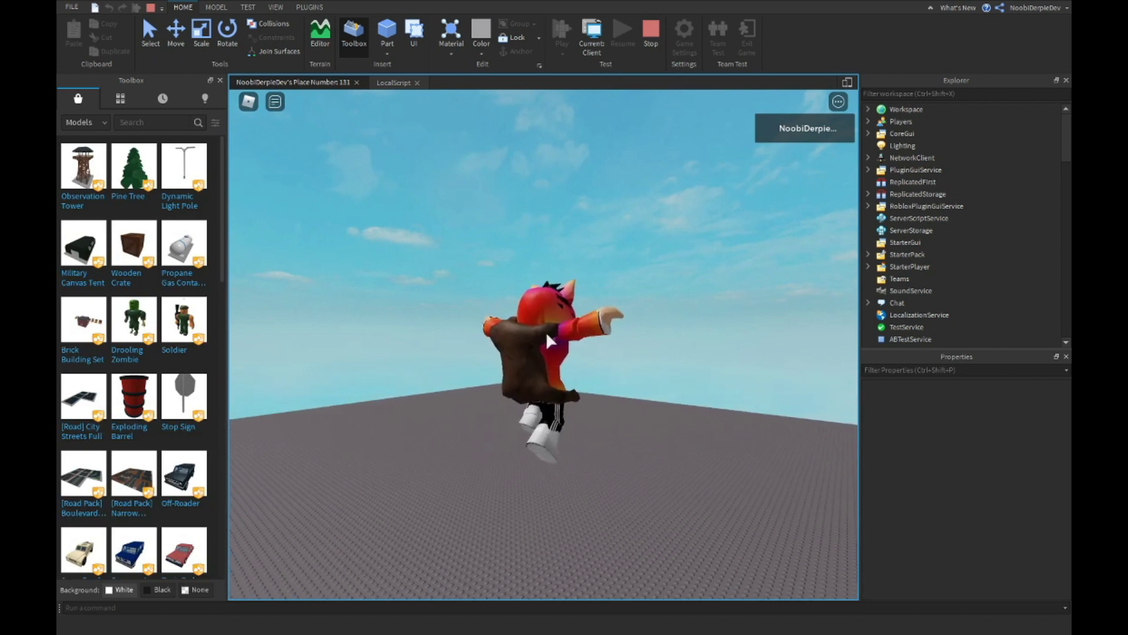
{"action": "scroll", "coordinate": [517, 220], "scroll_direction": "down", "scroll_amount": 5}
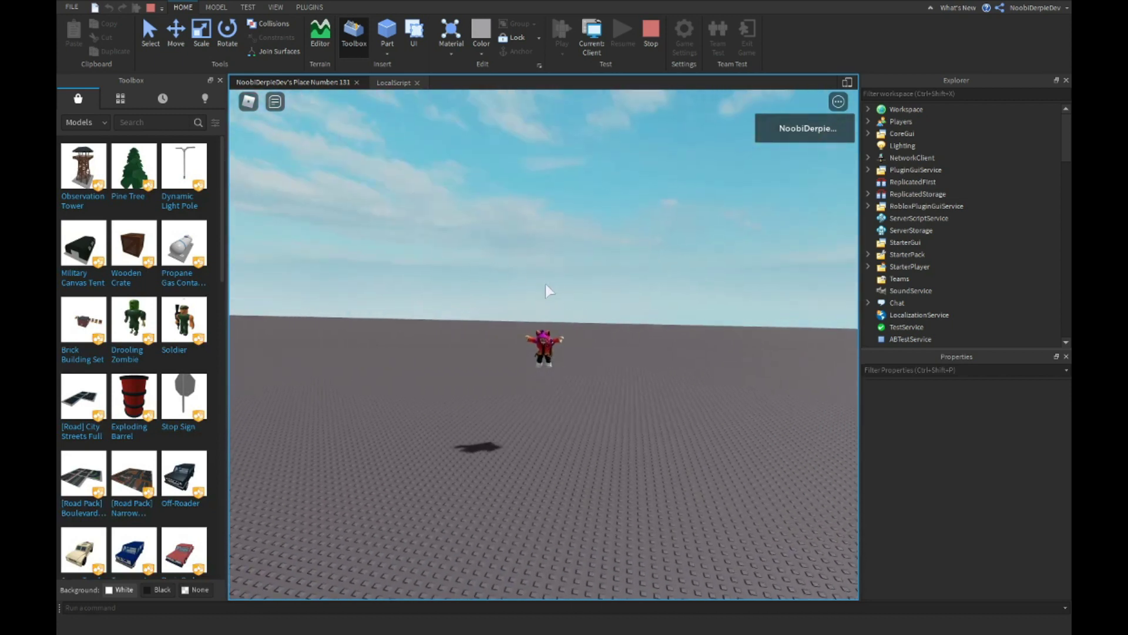